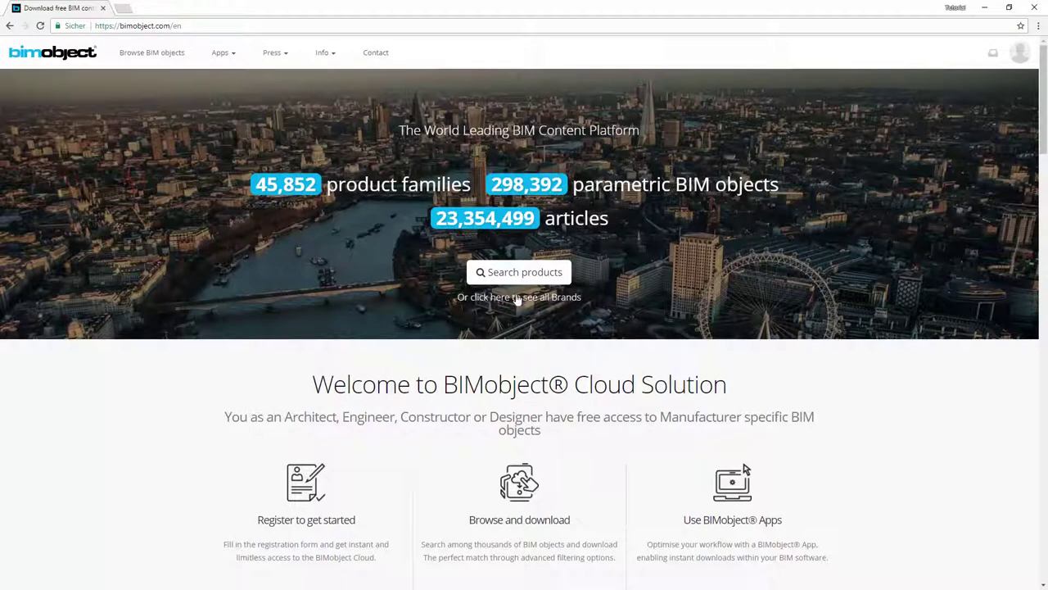
- Search BIMobject for GEALAN, filter to GEALAN Fenster-Systeme, and open the S9000 turn-tilt window
left_click(516, 277)
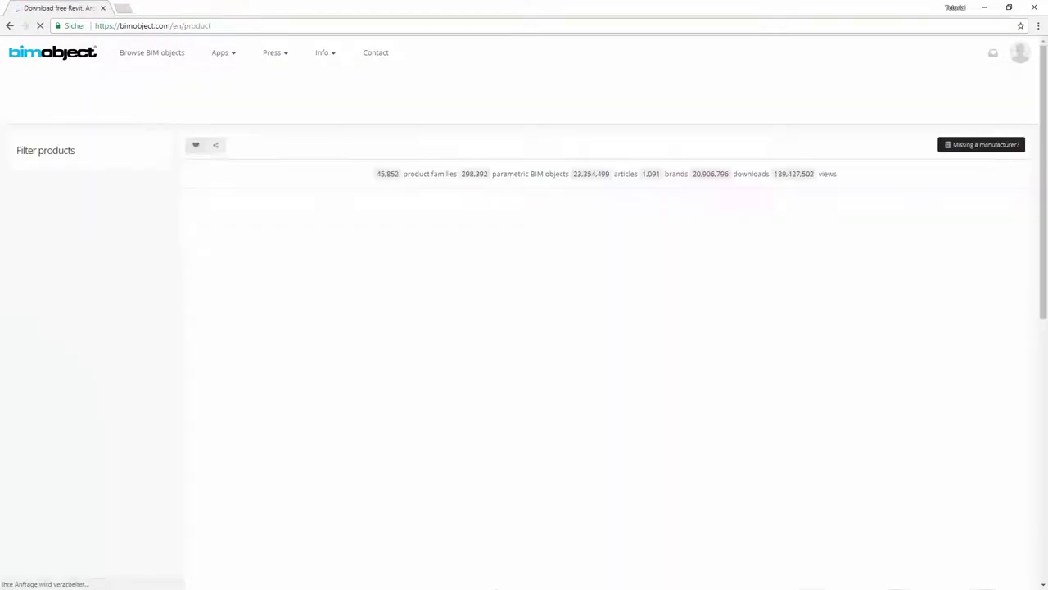
type("GEALAN")
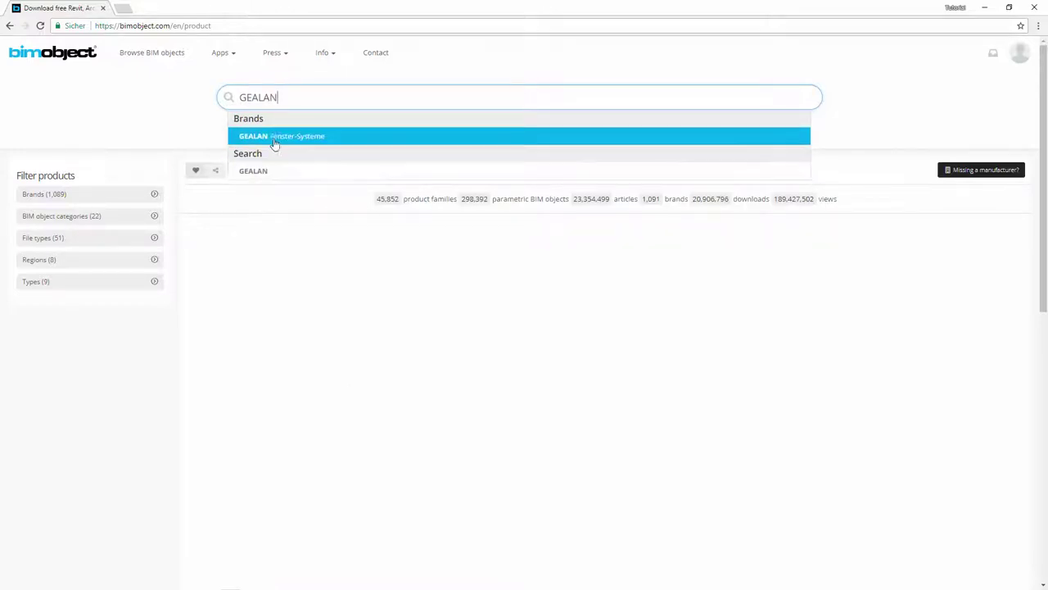
left_click(243, 140)
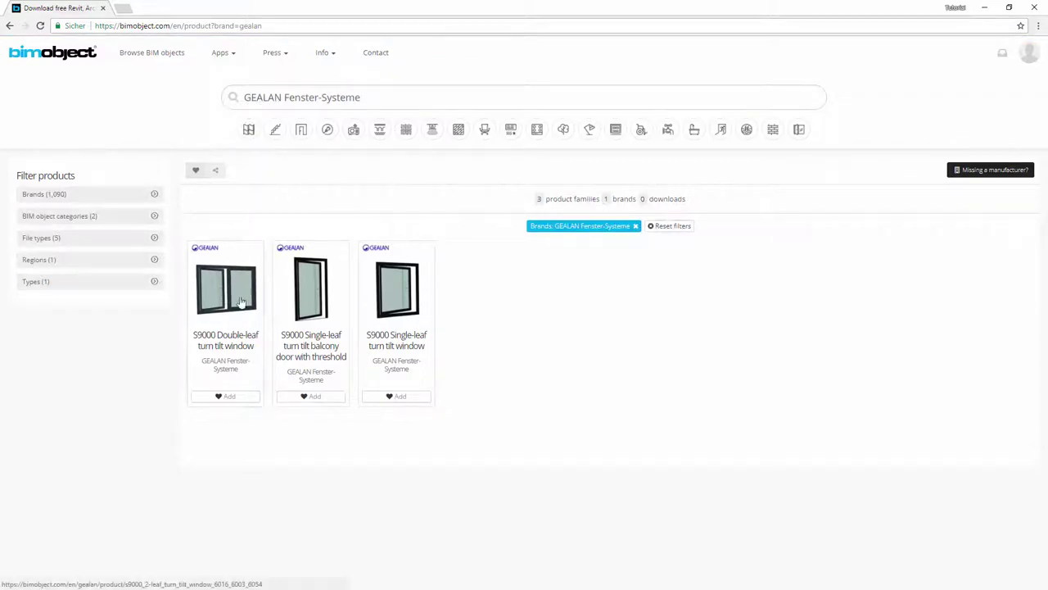
left_click(394, 290)
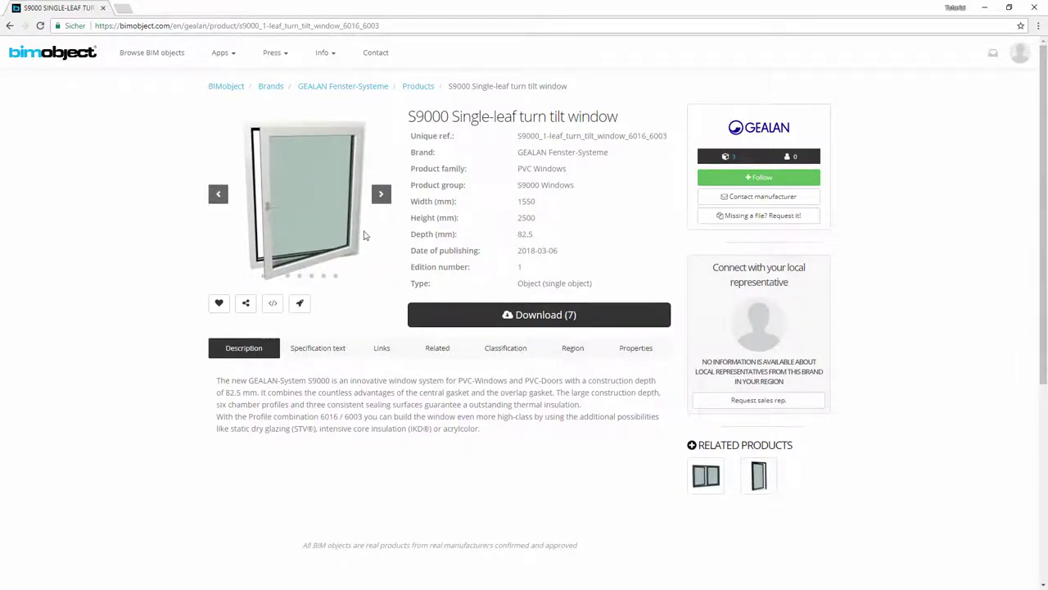
- Browse the S9000 product images, including the frame cross-section, and read its specification text
left_click(382, 194)
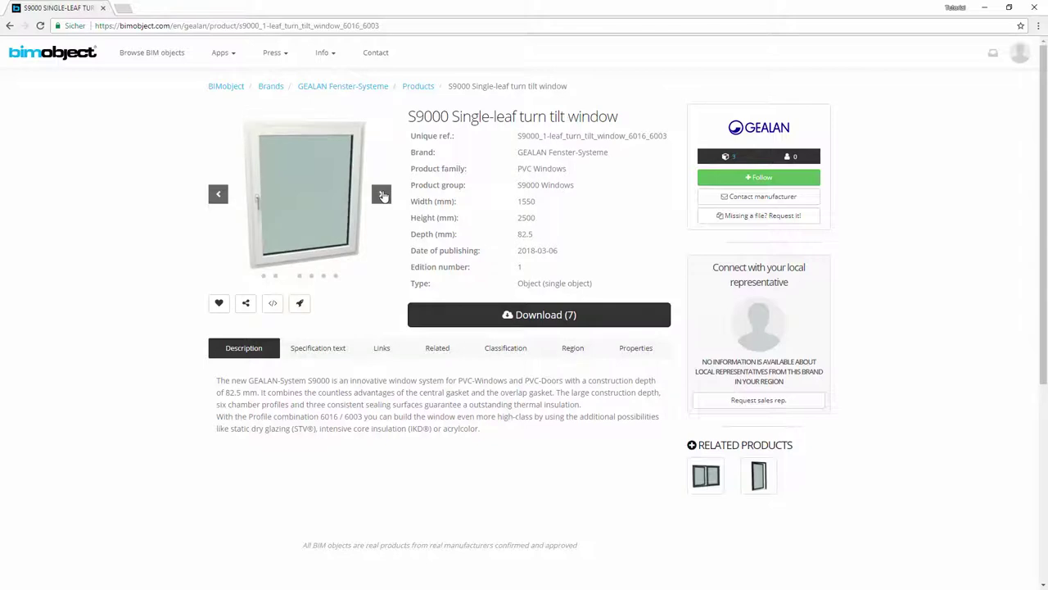
left_click(381, 194)
scroll(377, 209, "down", 1)
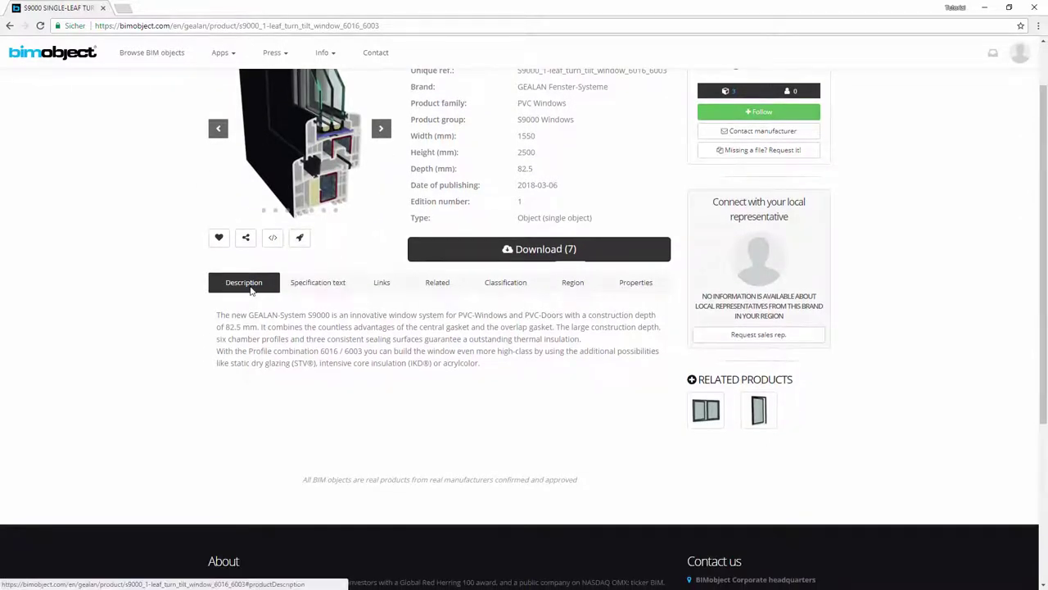
left_click(316, 284)
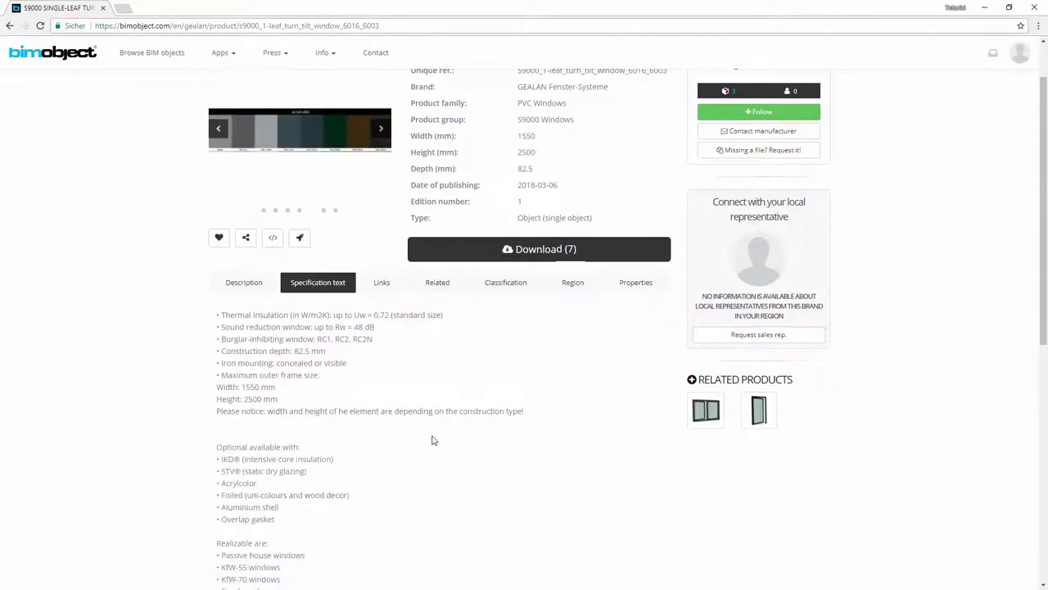
scroll(432, 438, "down", 1)
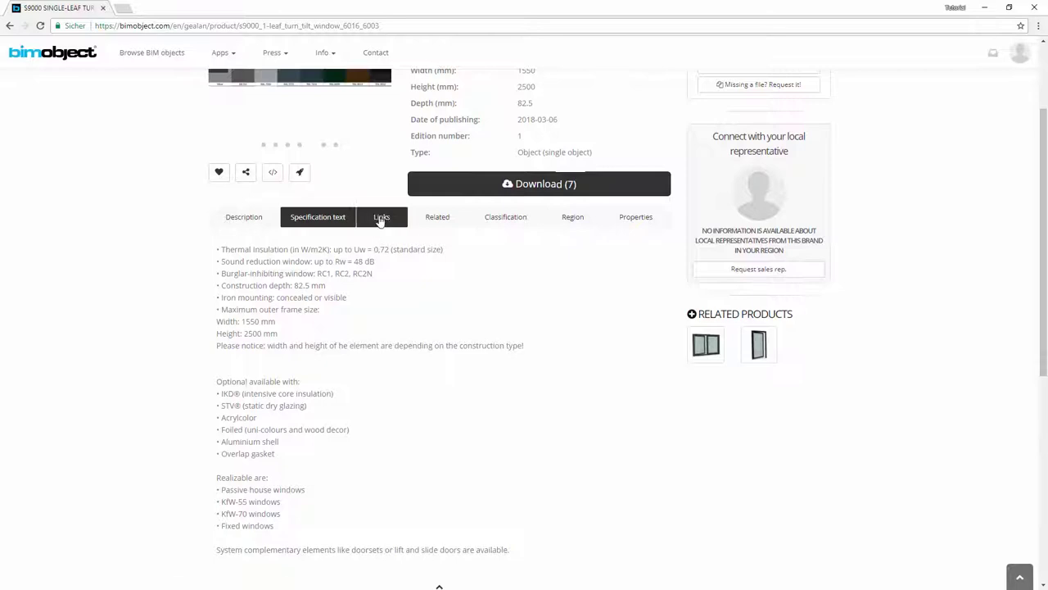
- Review the window's Links, Related, Classification, Region and Properties details
left_click(381, 218)
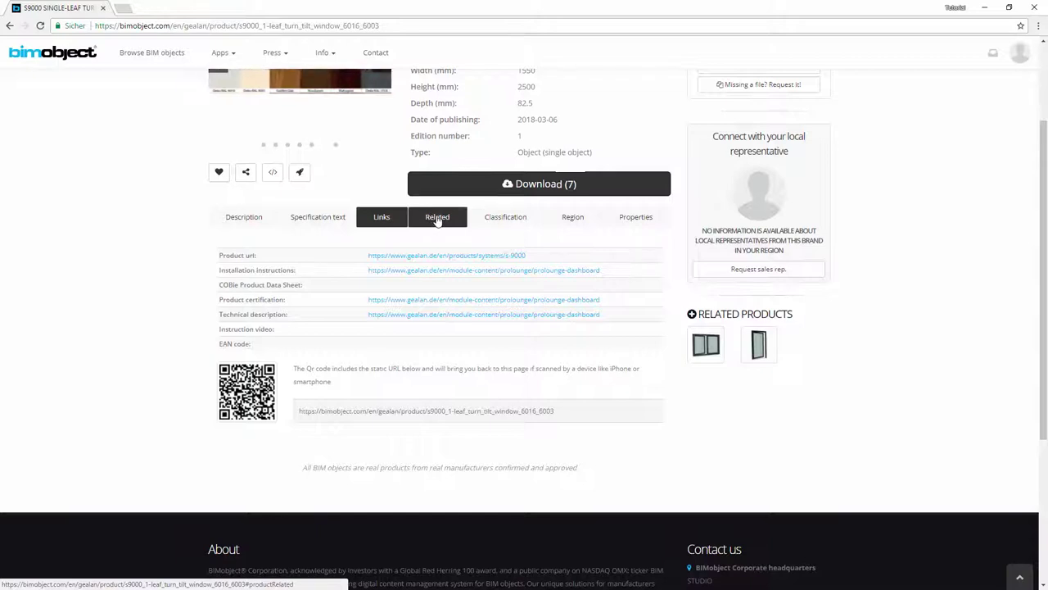
left_click(438, 219)
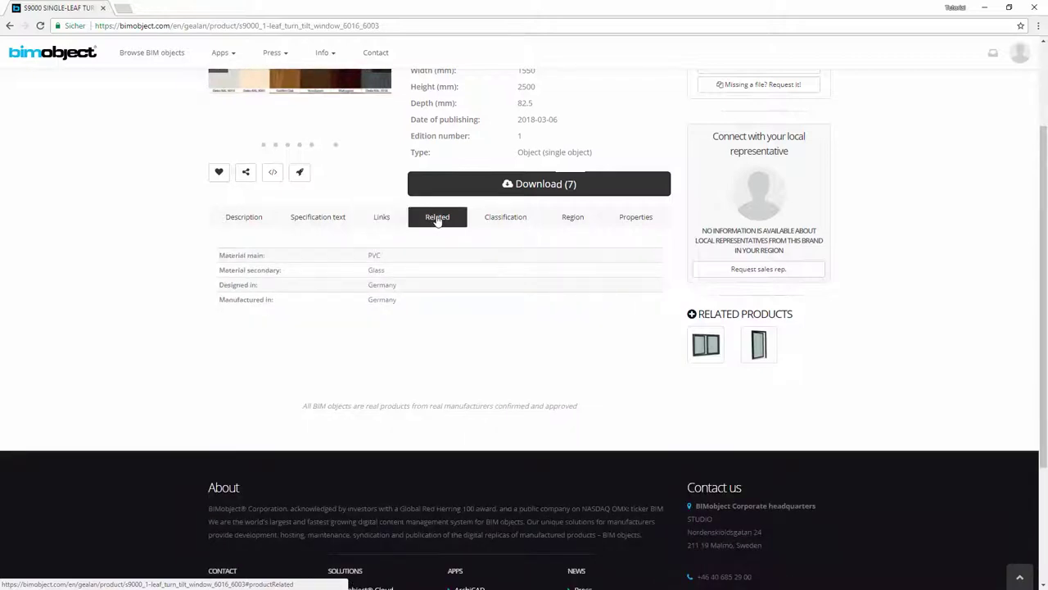
left_click(498, 220)
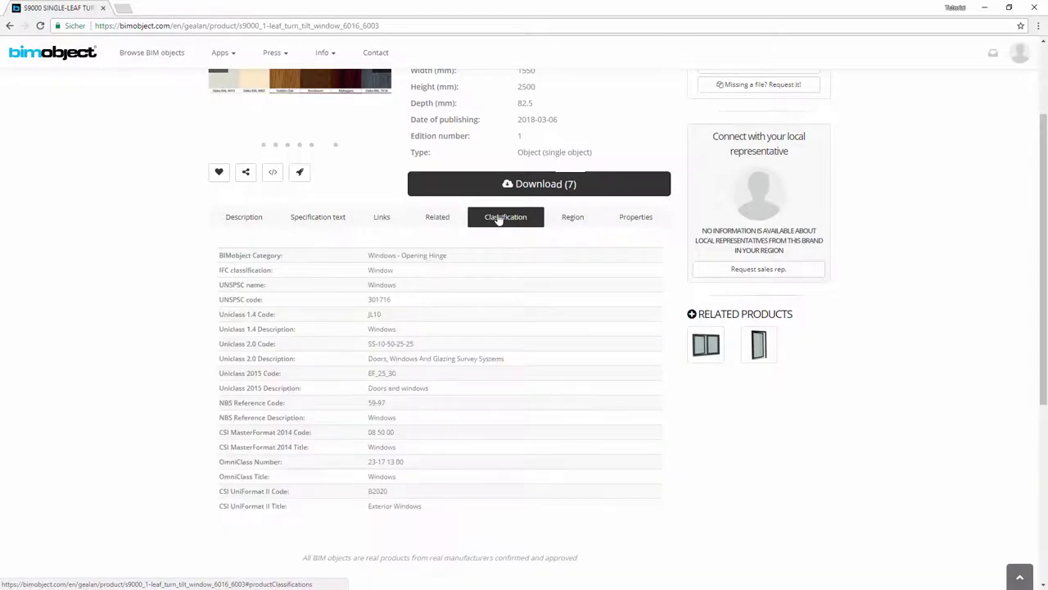
left_click(566, 219)
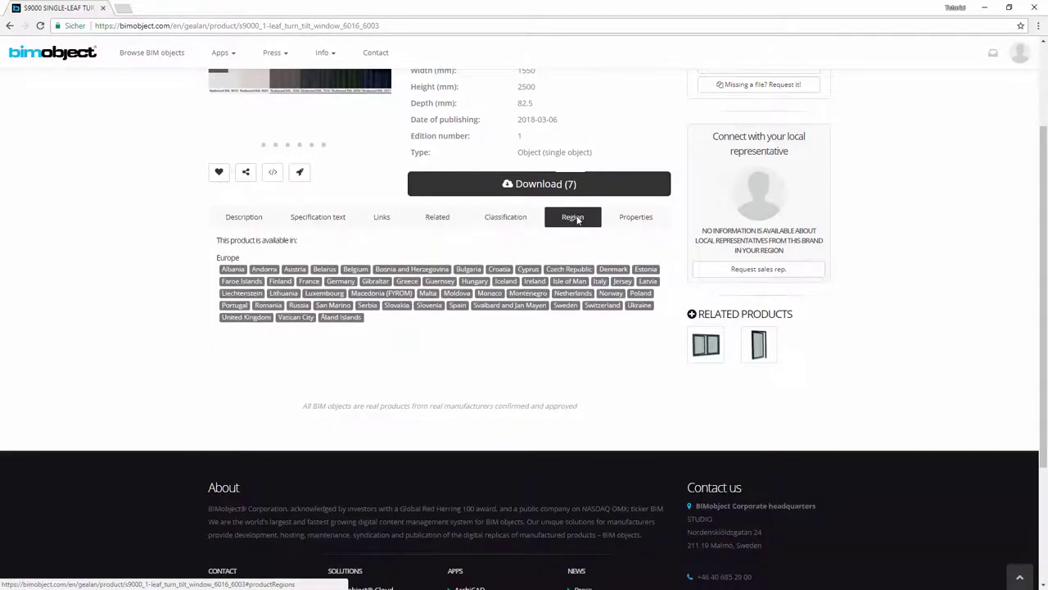
left_click(625, 221)
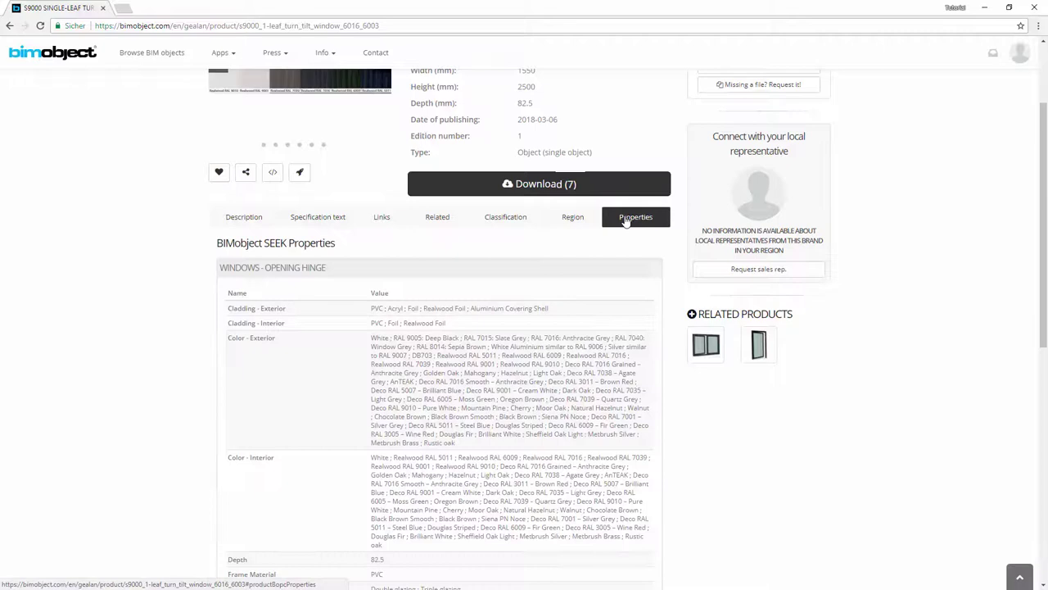
scroll(534, 300, "down", 2)
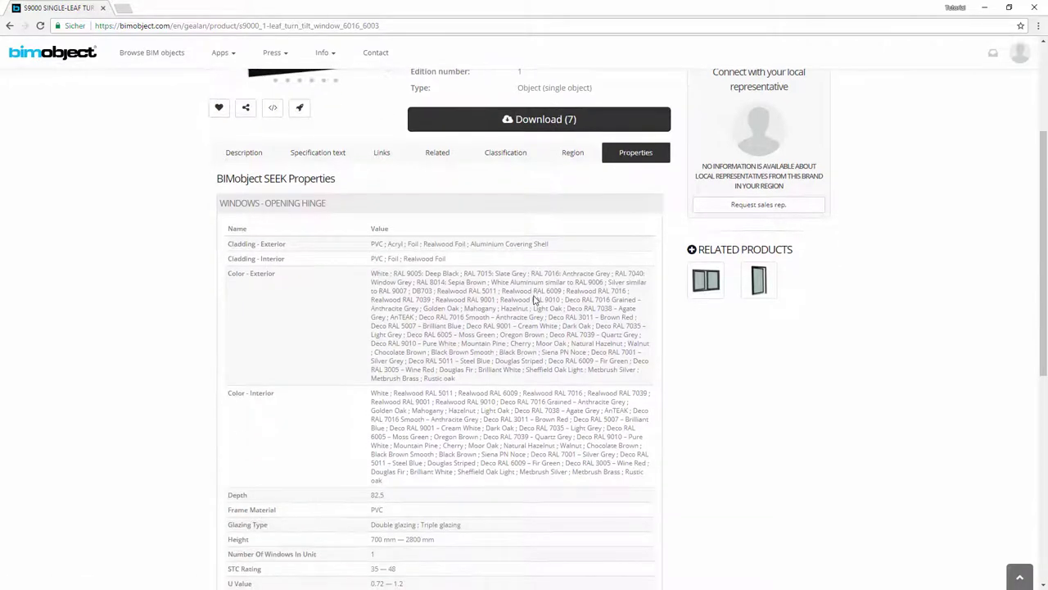
scroll(534, 300, "down", 1)
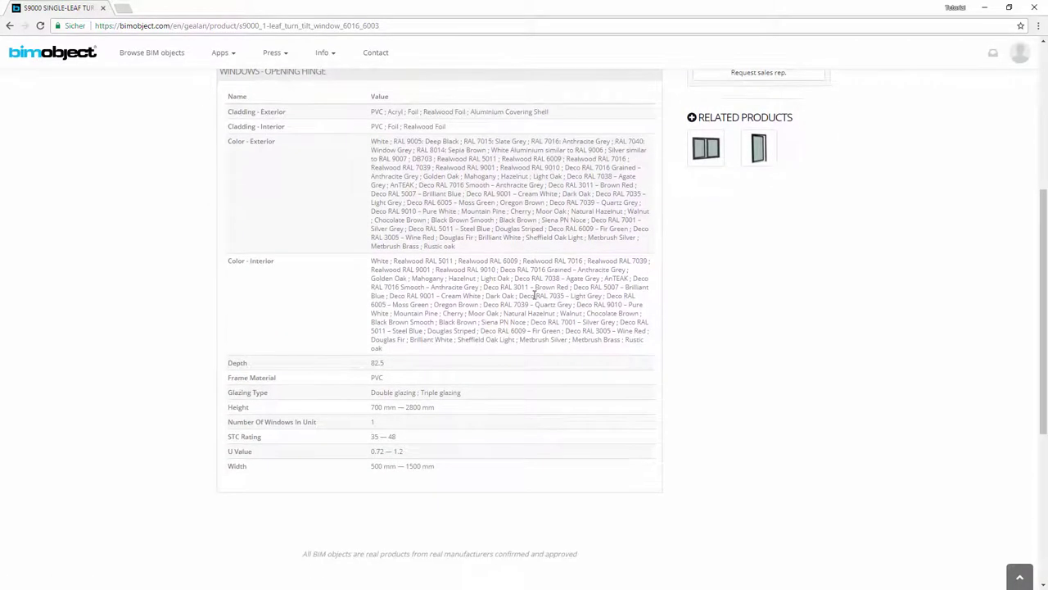
scroll(534, 297, "up", 5)
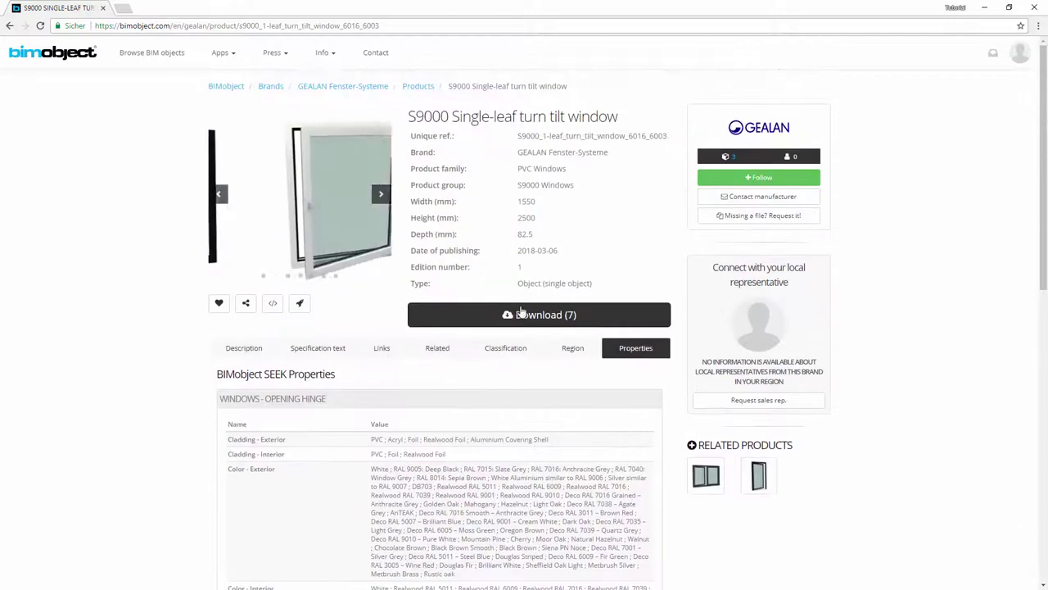
- Show the S9000 window's seven download options, including the Gealan material files
left_click(522, 312)
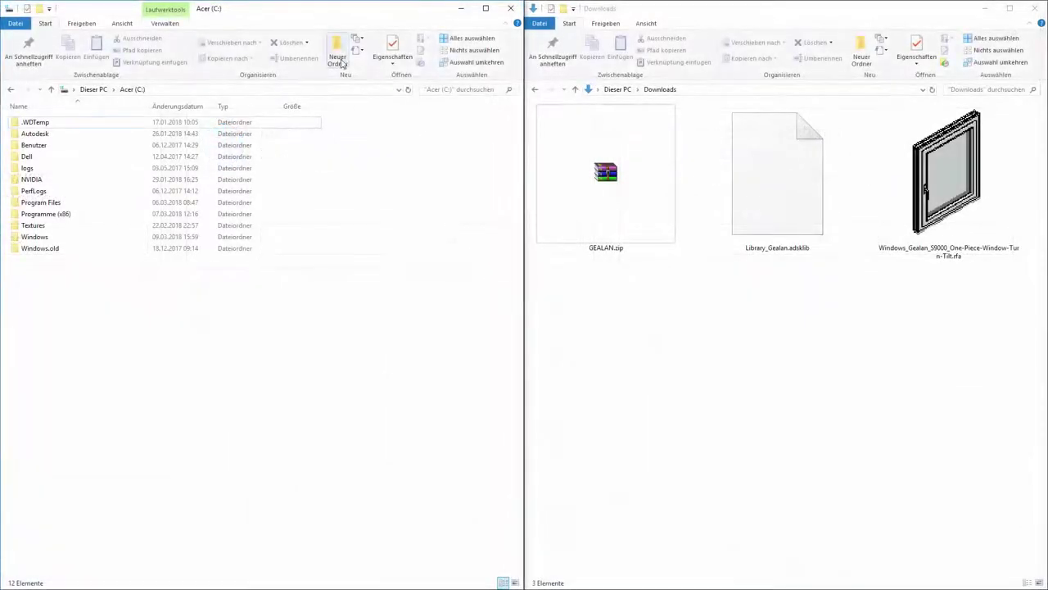
- Create a C:\GEALAN folder and extract GEALAN.zip's texture images into it
left_click(339, 59)
type("GEALAN")
key("Return")
key("Return")
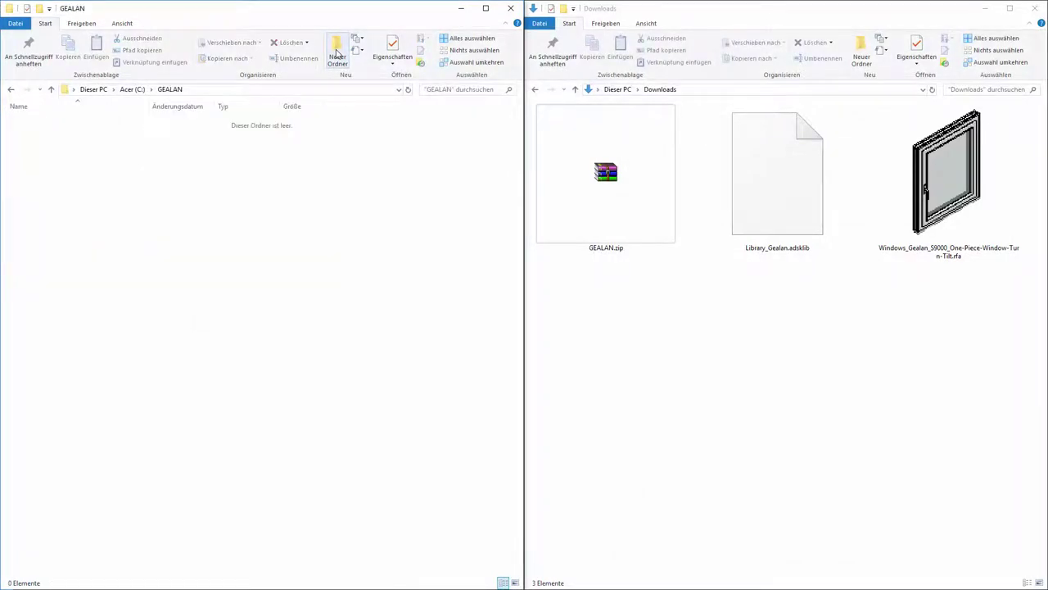
right_click_drag(583, 179, 334, 200)
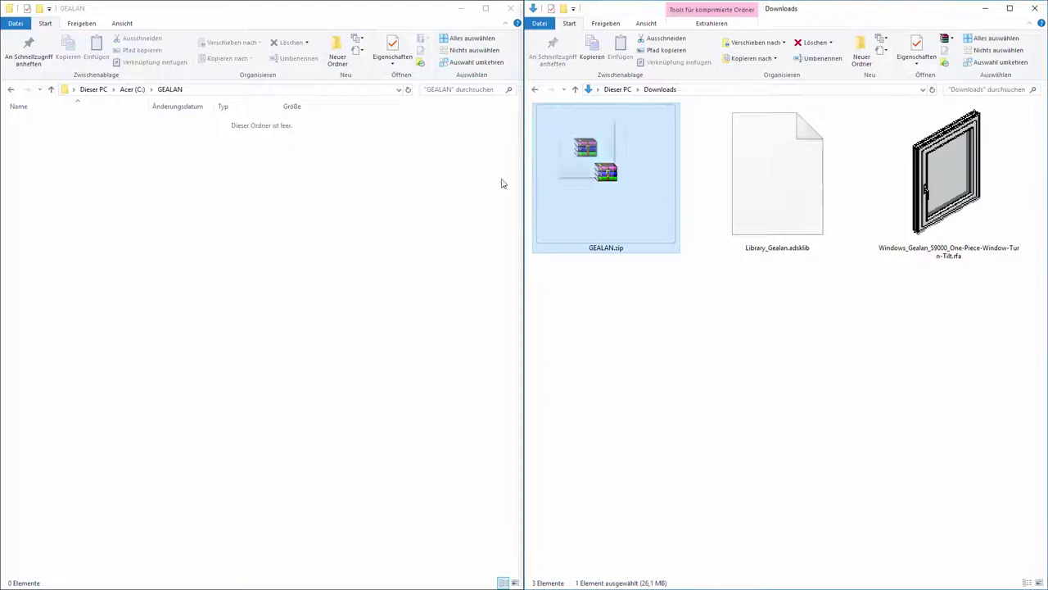
left_click(348, 206)
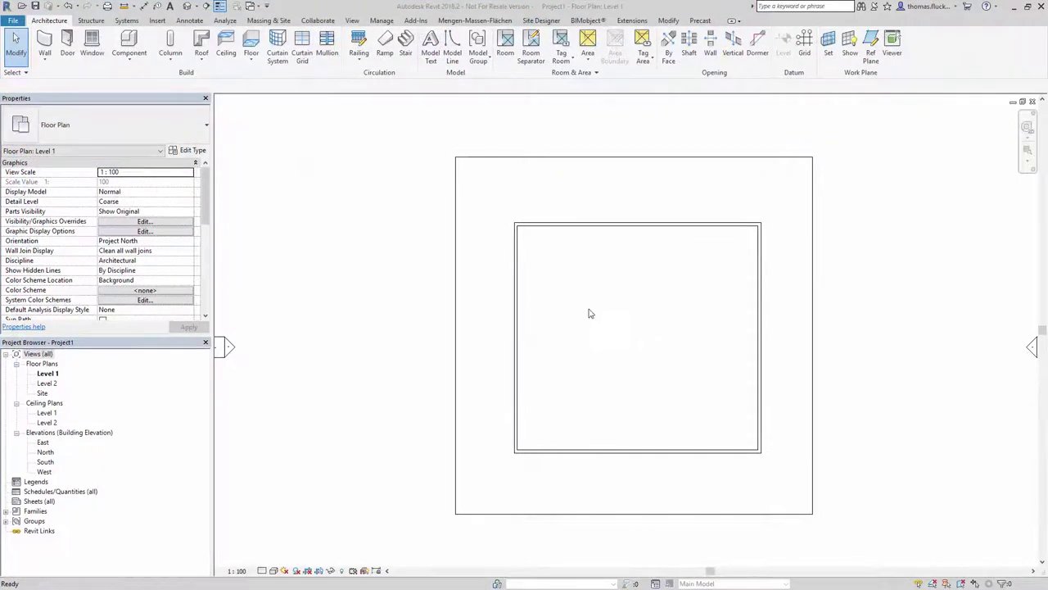
- Load the Windows_Gealan_S9000 turn-tilt .rfa family from Downloads into the project
left_click(157, 20)
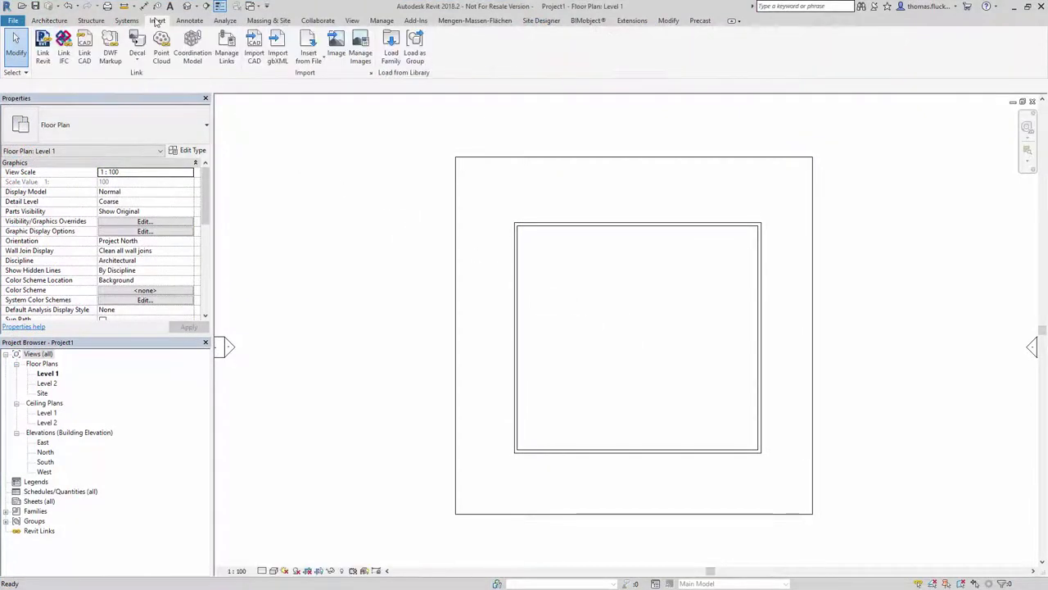
left_click(391, 45)
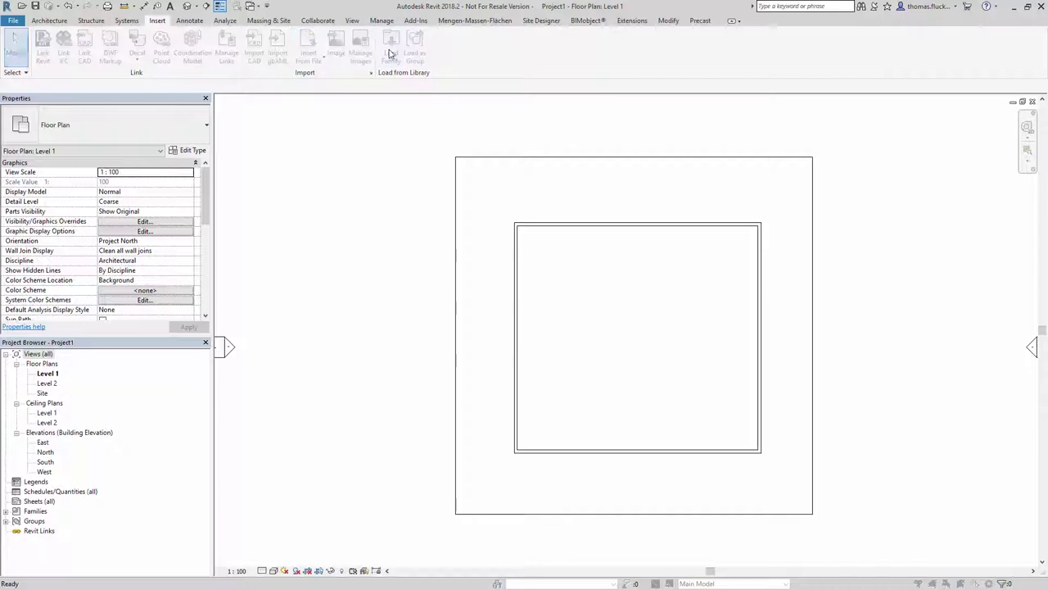
left_click(528, 195)
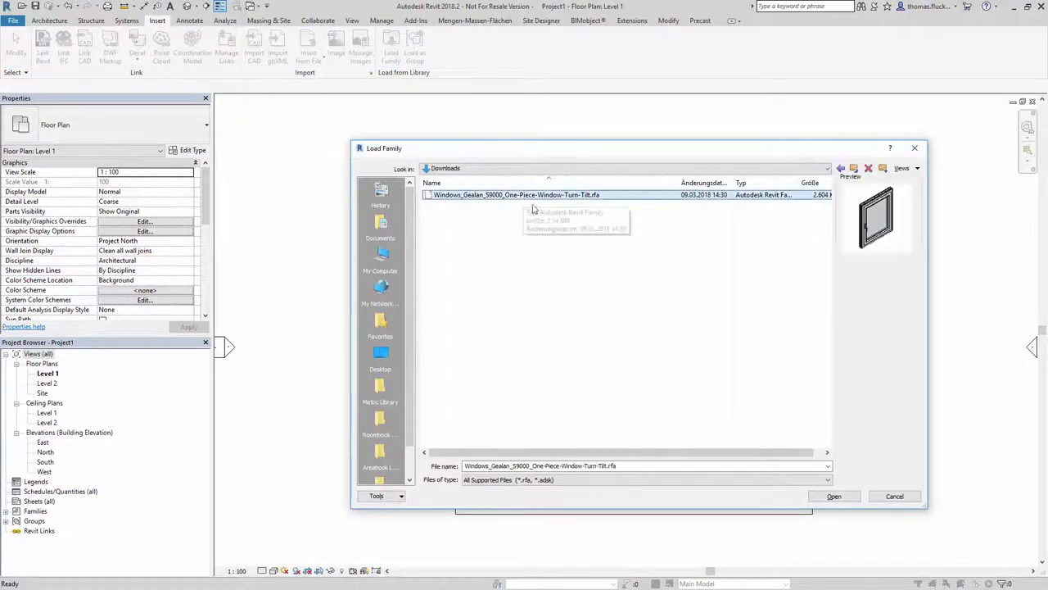
left_click(835, 495)
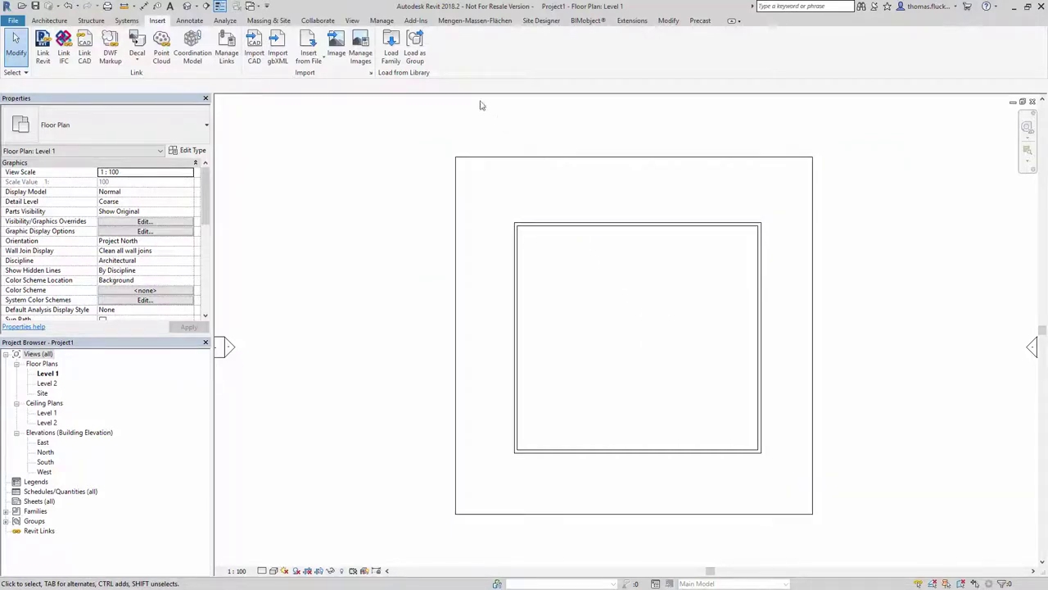
- Open the Library_Gealan.adsklib material library in the Material Browser
left_click(382, 20)
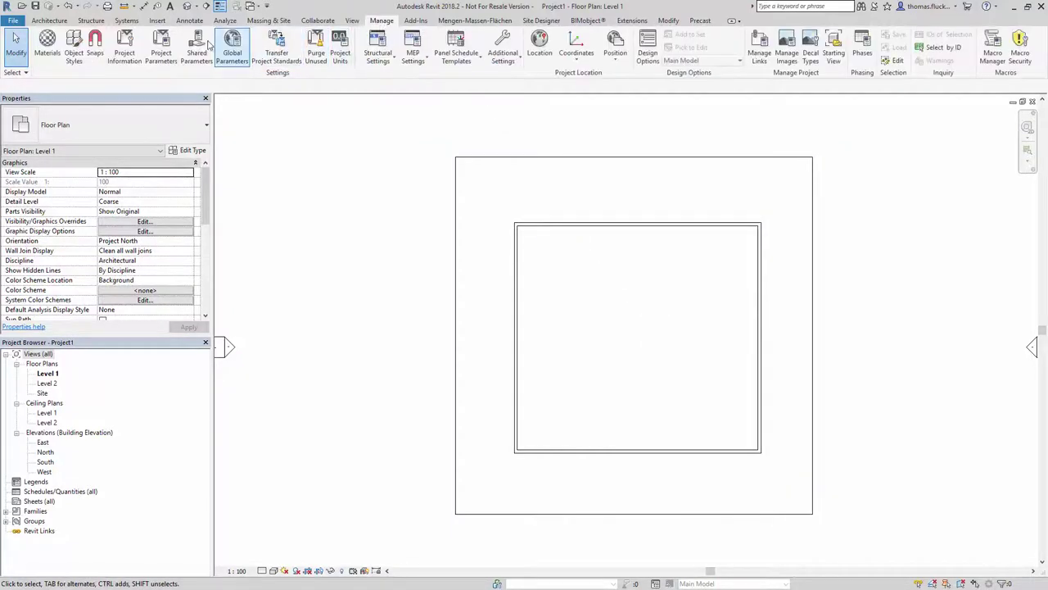
left_click(50, 51)
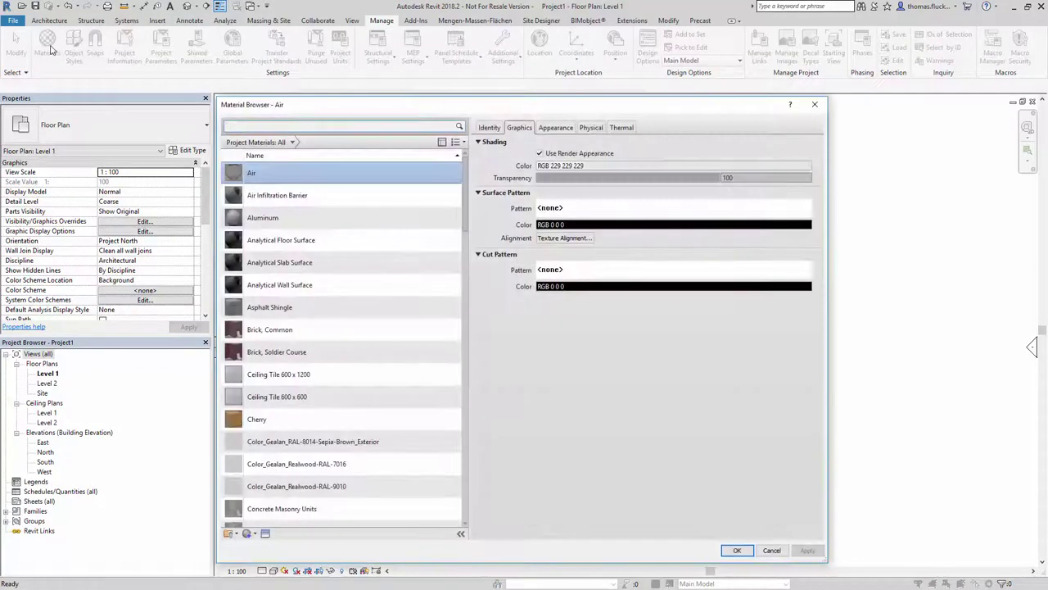
scroll(238, 492, "down", 1)
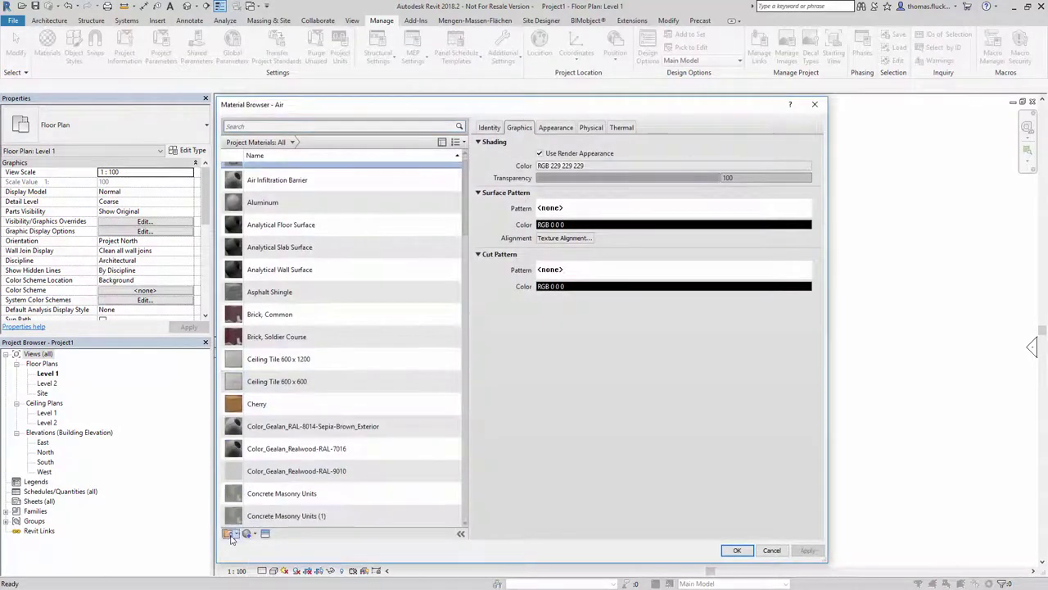
left_click(230, 533)
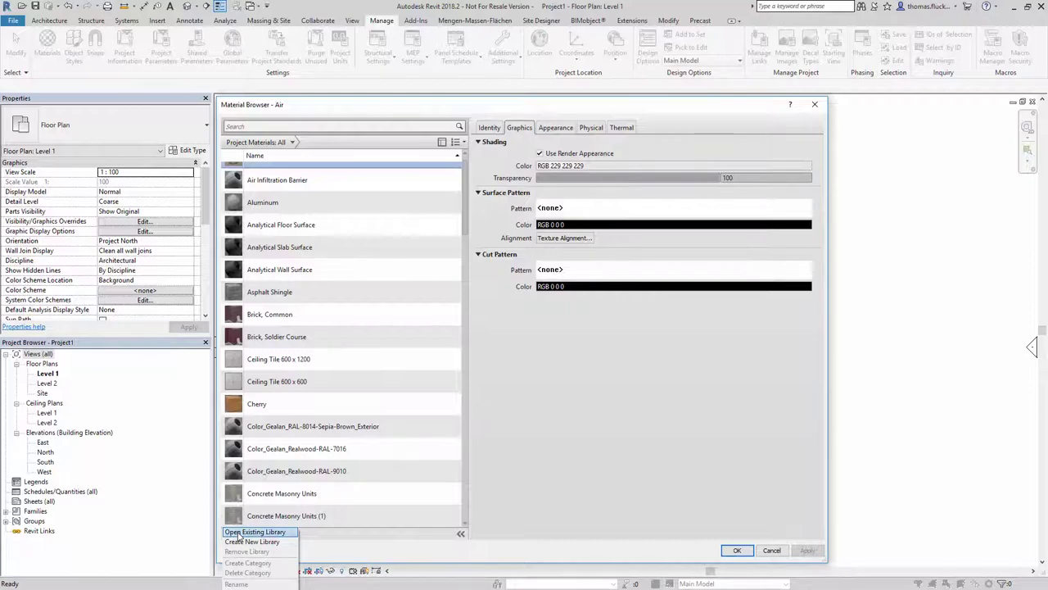
left_click(237, 533)
left_click(222, 100)
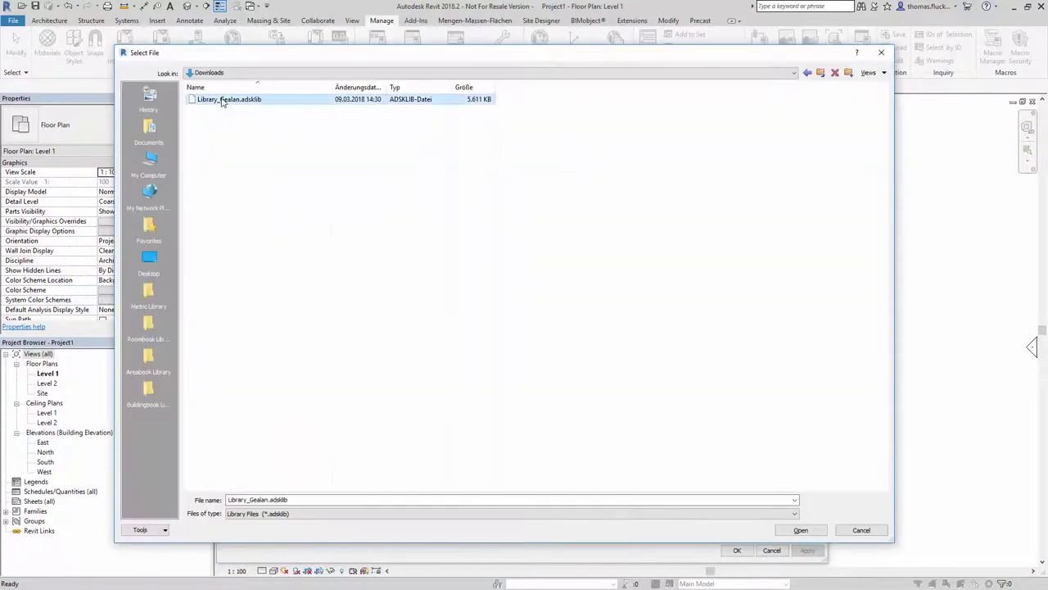
left_click(801, 529)
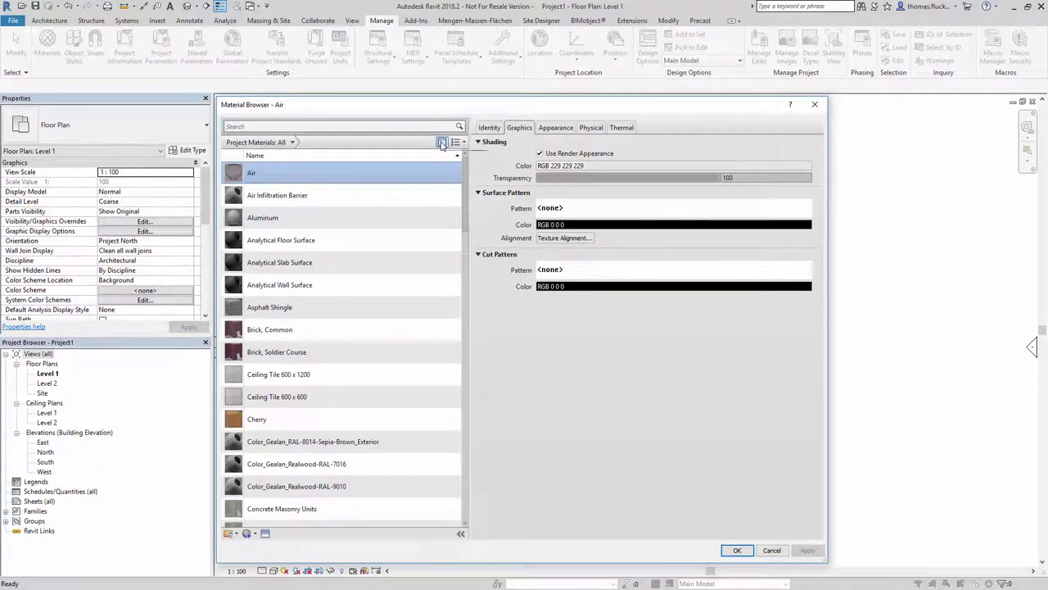
- Add Gealan colours such as Sheffield-Oak-Light to Project Materials and confirm with OK
left_click(443, 142)
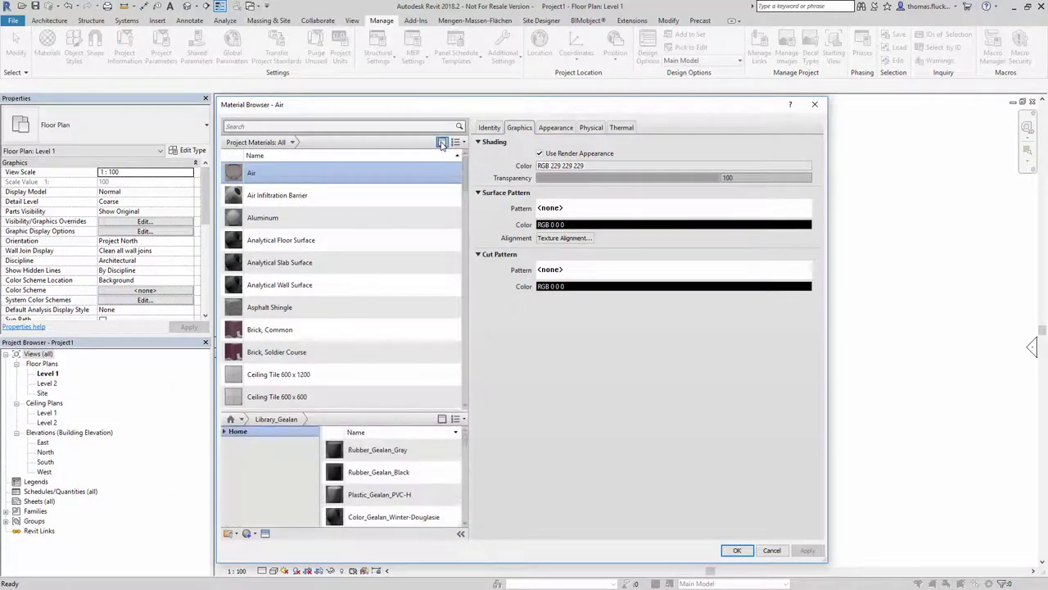
scroll(401, 336, "down", 1)
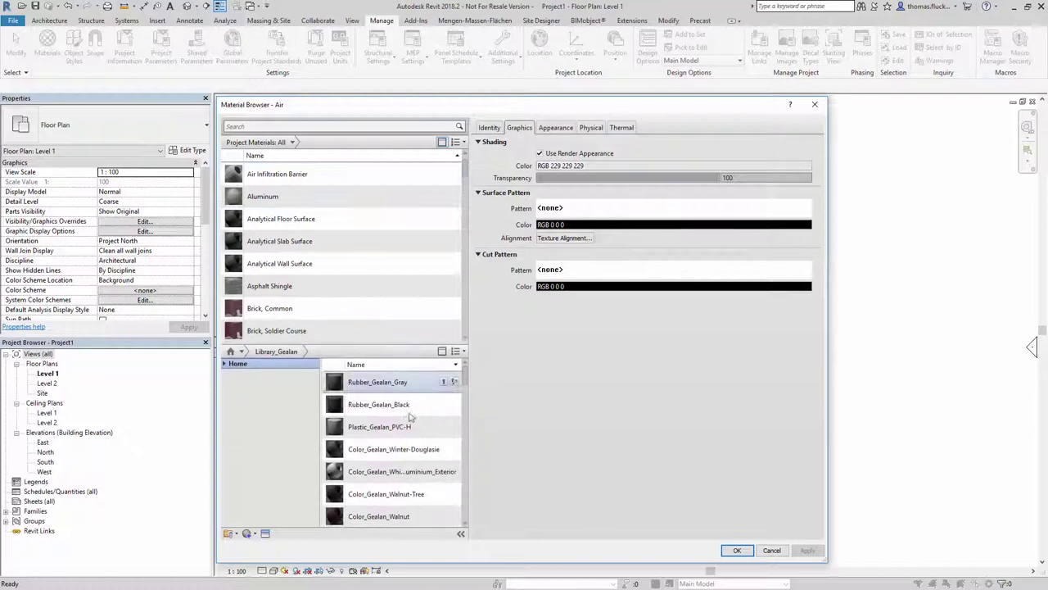
scroll(402, 426, "down", 2)
scroll(402, 421, "down", 1)
scroll(401, 422, "down", 3)
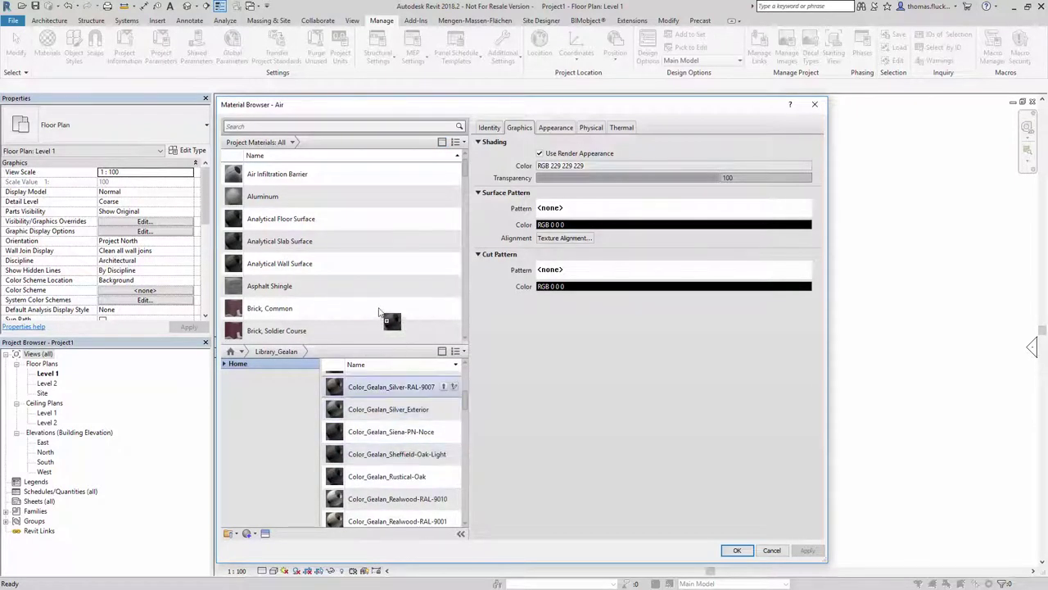
left_click_drag(411, 459, 400, 318)
scroll(392, 437, "down", 6)
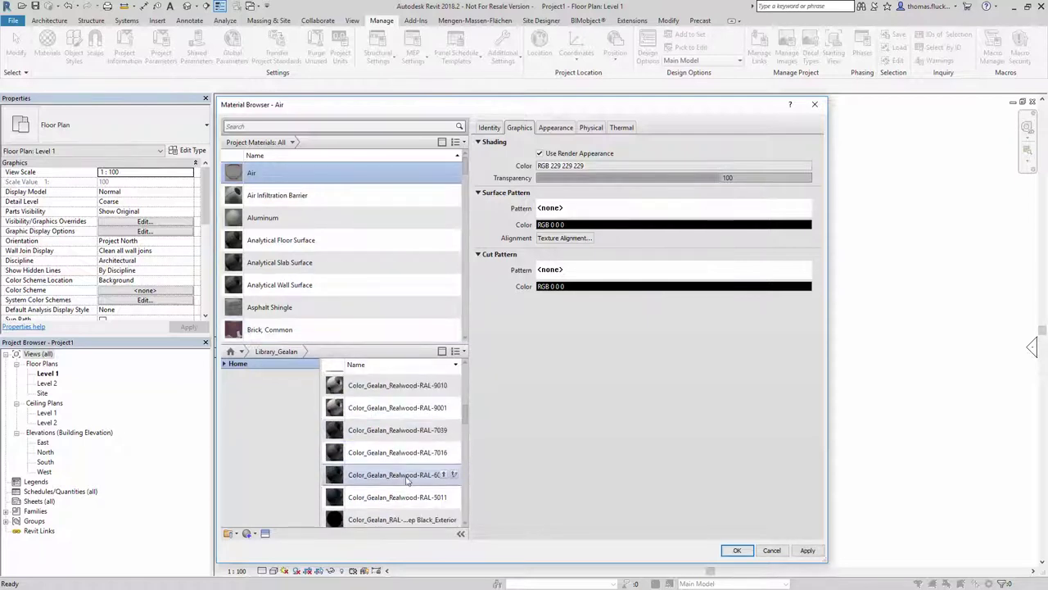
left_click_drag(377, 384, 358, 304)
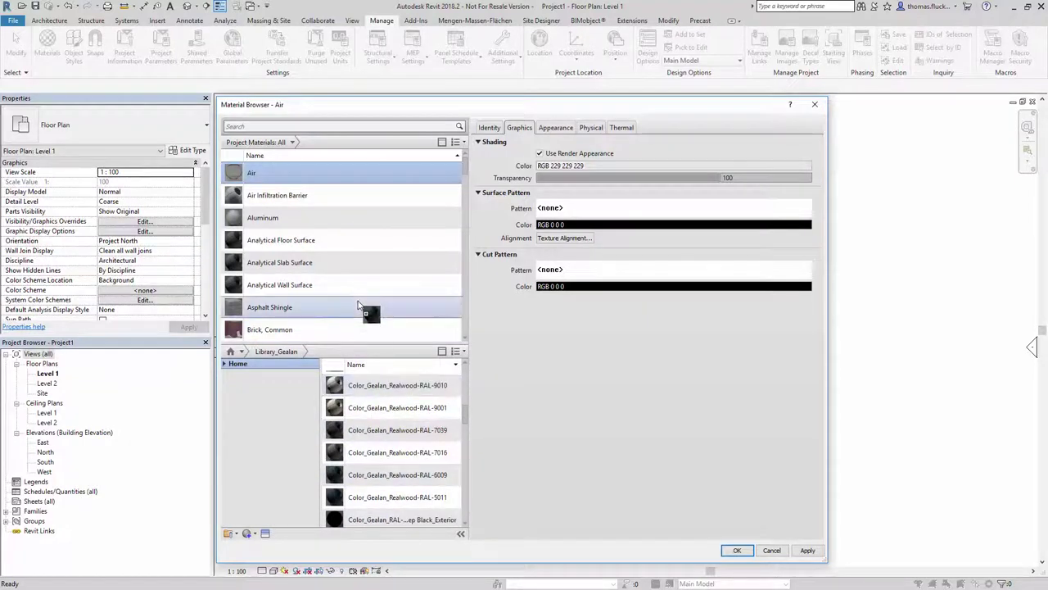
left_click(749, 548)
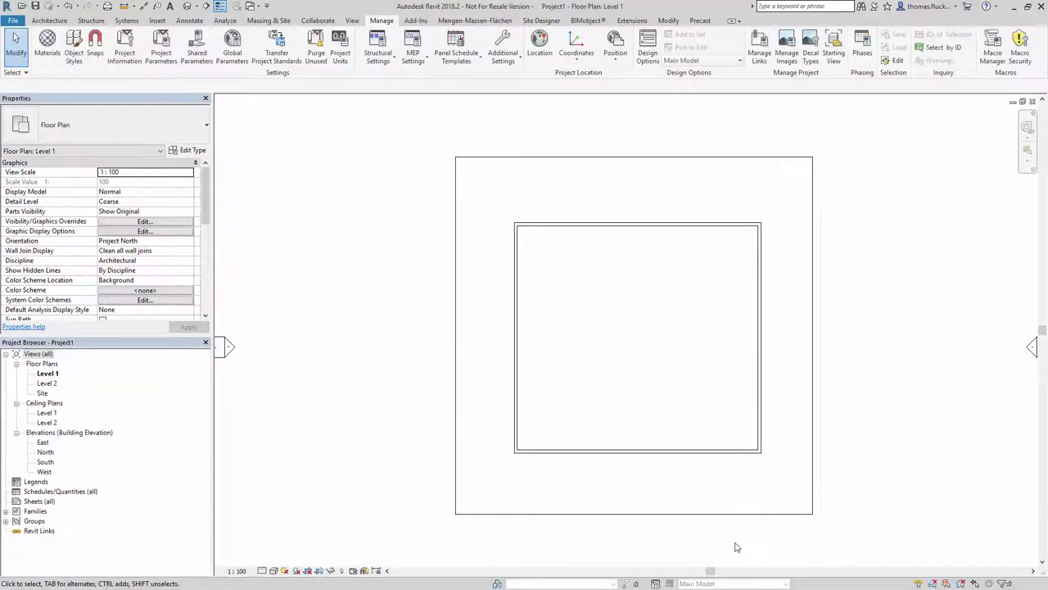
- Start a window and check its Realwood-RAL-7016 exterior colour and 1000 × 1200 size
left_click(51, 20)
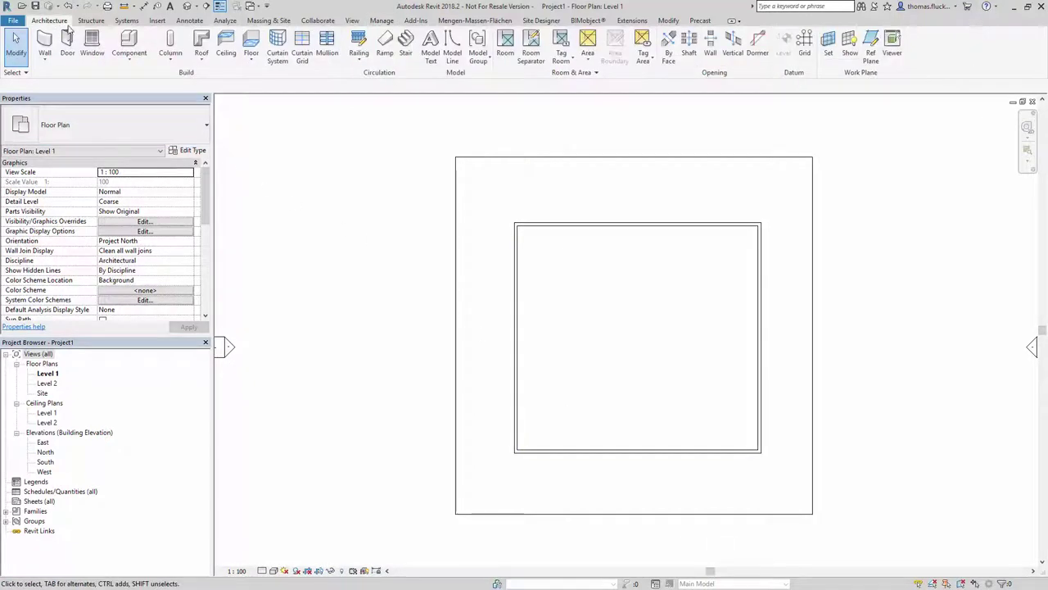
left_click(92, 45)
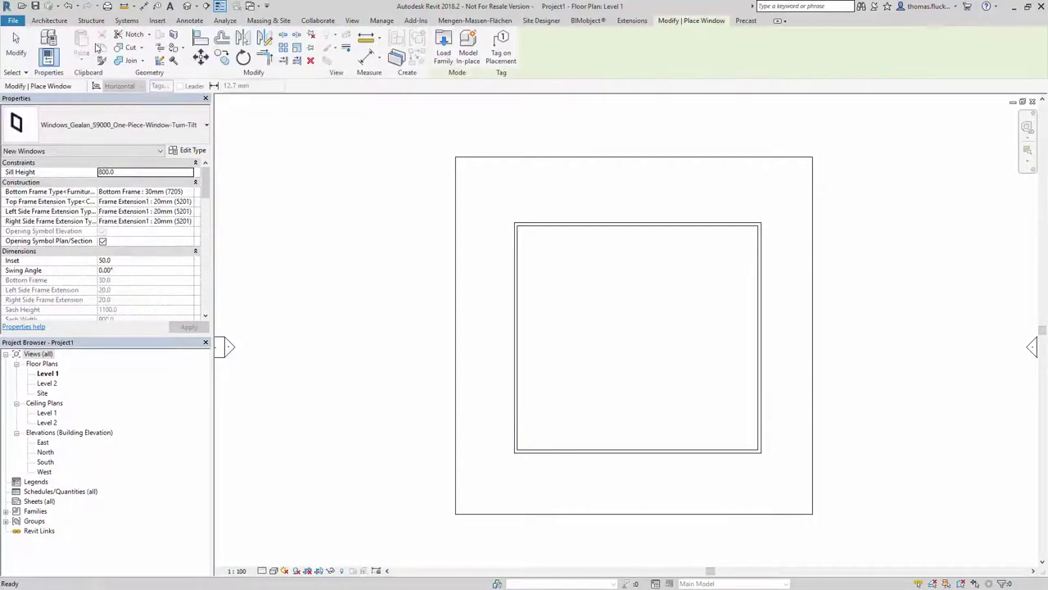
left_click(191, 151)
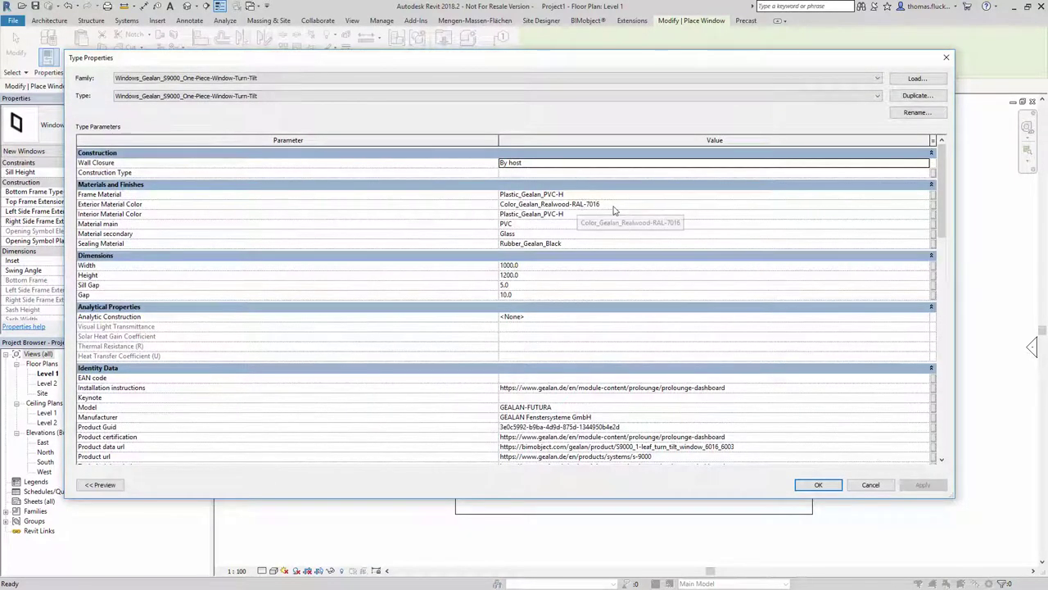
left_click(794, 202)
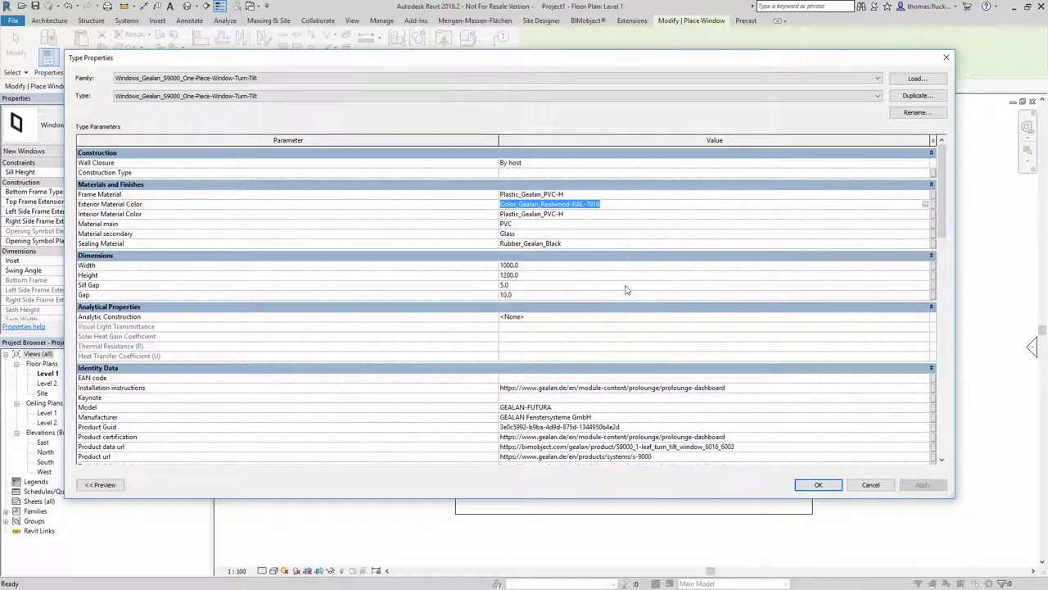
left_click(529, 265)
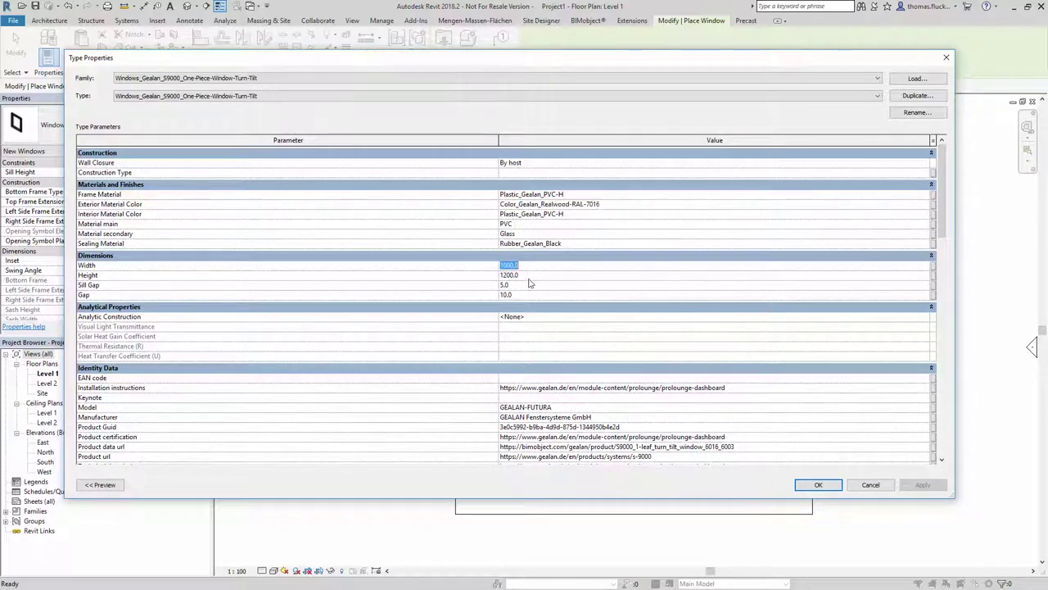
left_click(529, 277)
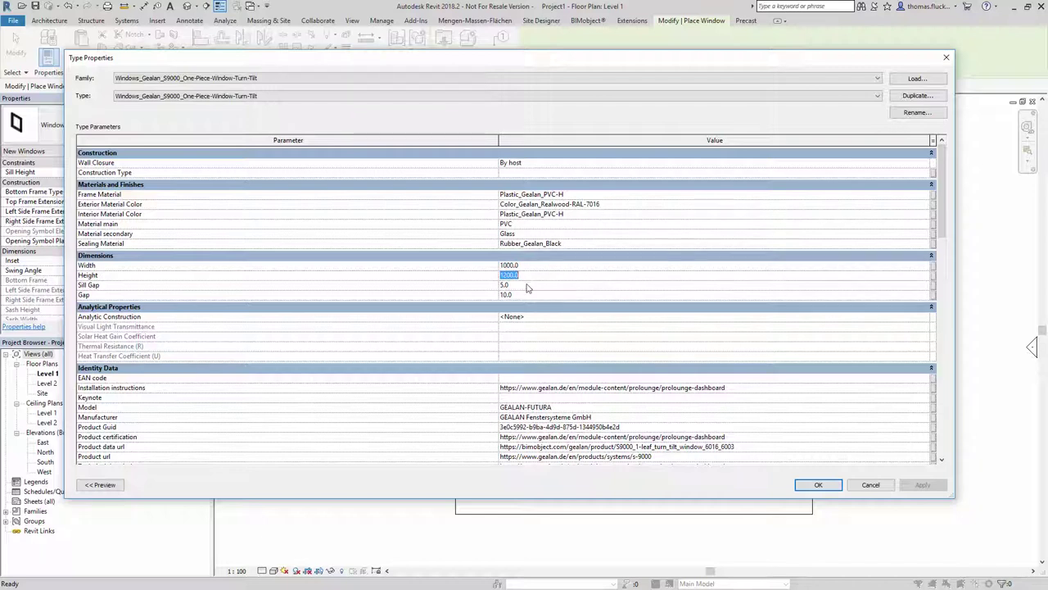
- Scroll through the remaining S9000 window type parameters
scroll(534, 292, "down", 1)
scroll(534, 292, "down", 1)
scroll(534, 292, "down", 2)
scroll(620, 280, "down", 3)
scroll(620, 282, "down", 3)
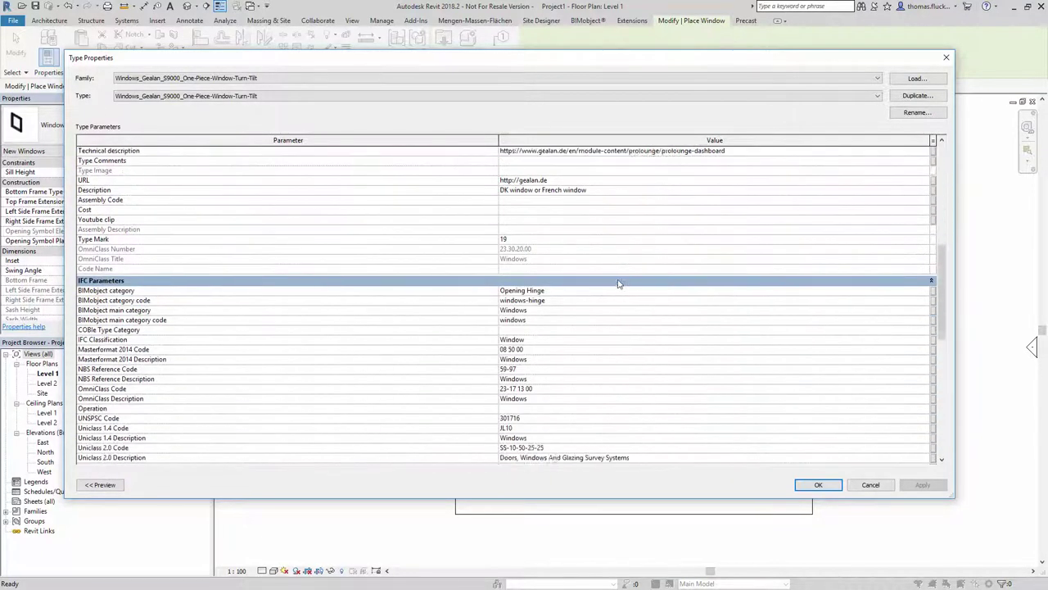
scroll(620, 282, "down", 2)
scroll(619, 284, "down", 2)
scroll(620, 285, "down", 4)
scroll(620, 288, "down", 3)
scroll(622, 291, "down", 2)
- Keep 20mm top and left frame extensions and apply the window's properties
left_click(818, 484)
left_click(190, 202)
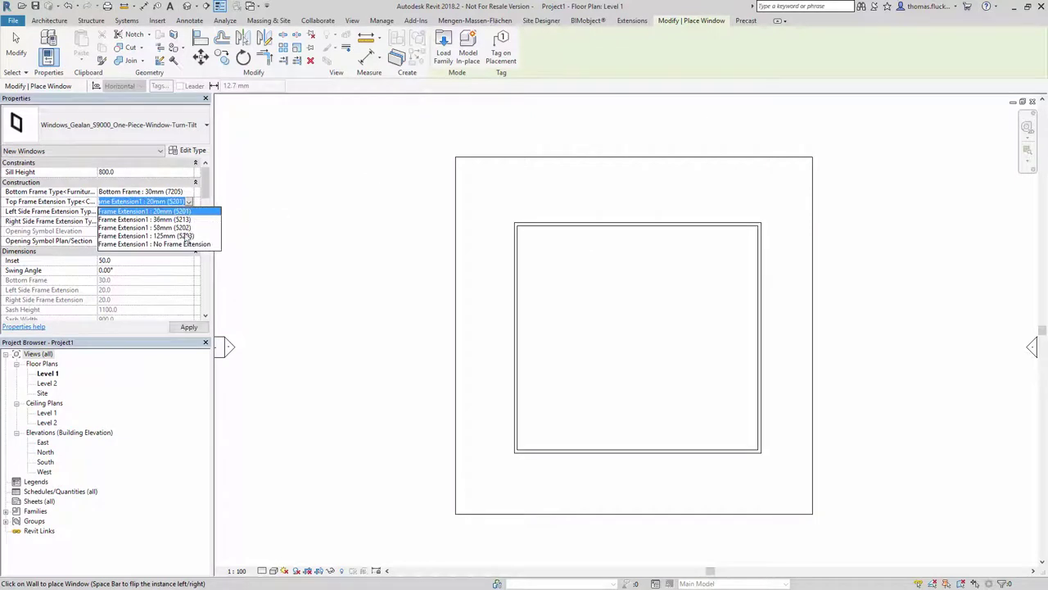
left_click(188, 210)
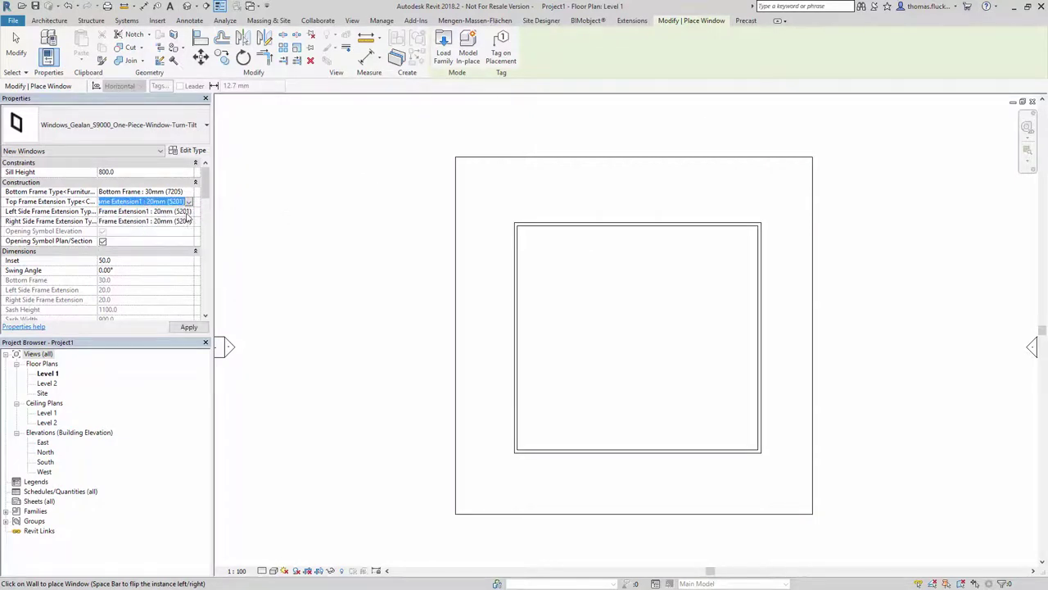
left_click(189, 212)
left_click(189, 218)
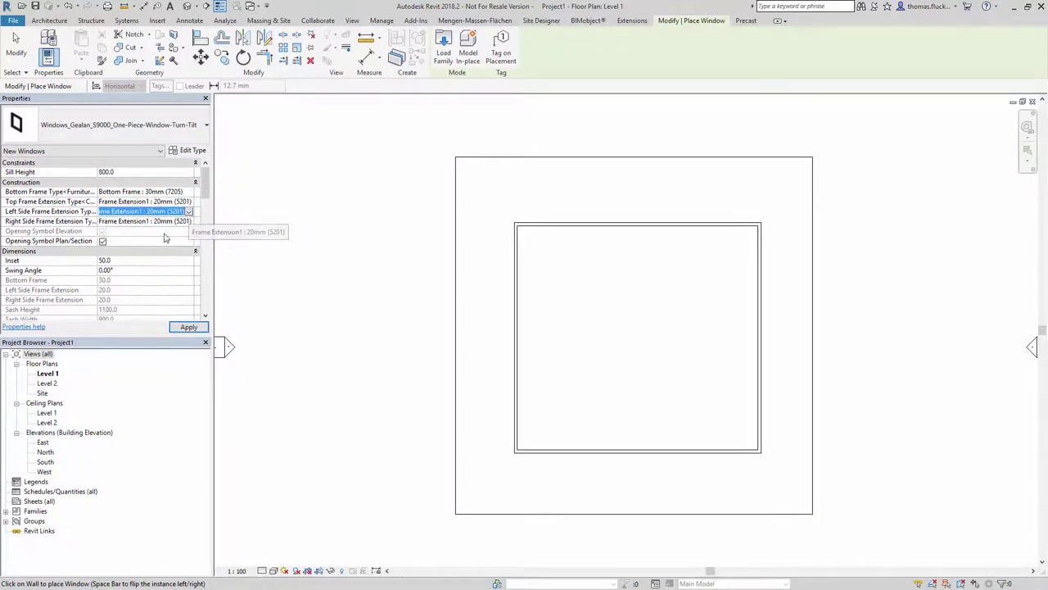
left_click(113, 271)
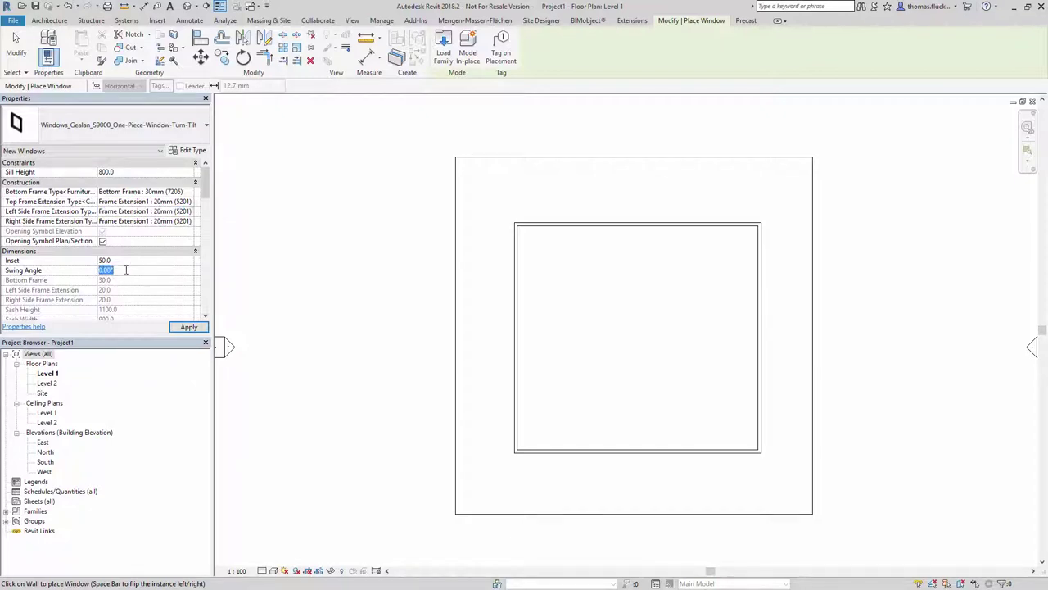
left_click(189, 326)
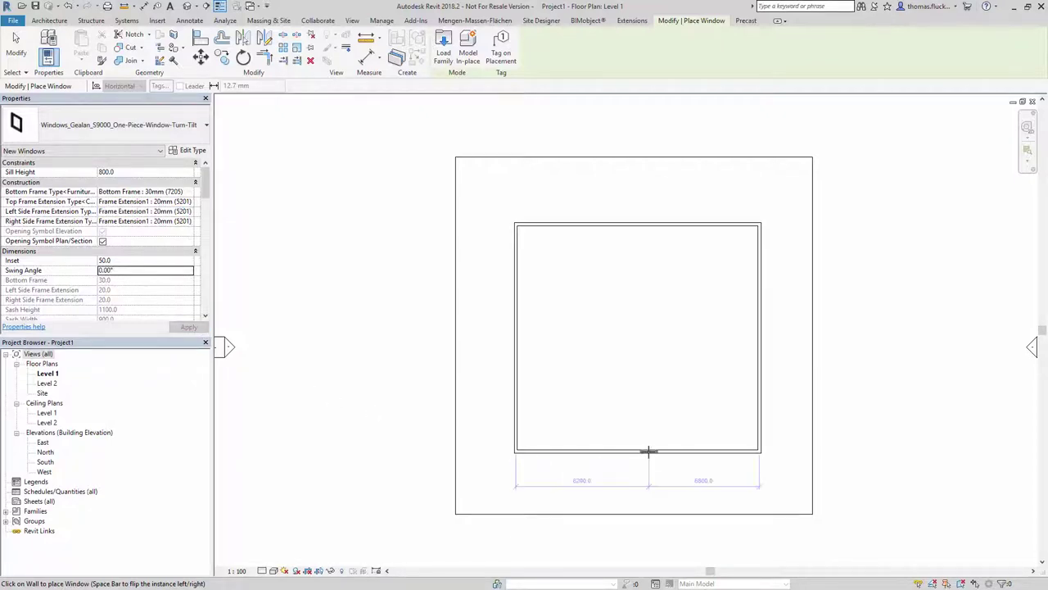
- Place the window in the inner bottom wall and show it at Fine detail
left_click(671, 475)
scroll(671, 475, "up", 5)
key("Escape")
key("Escape")
scroll(625, 410, "up", 3)
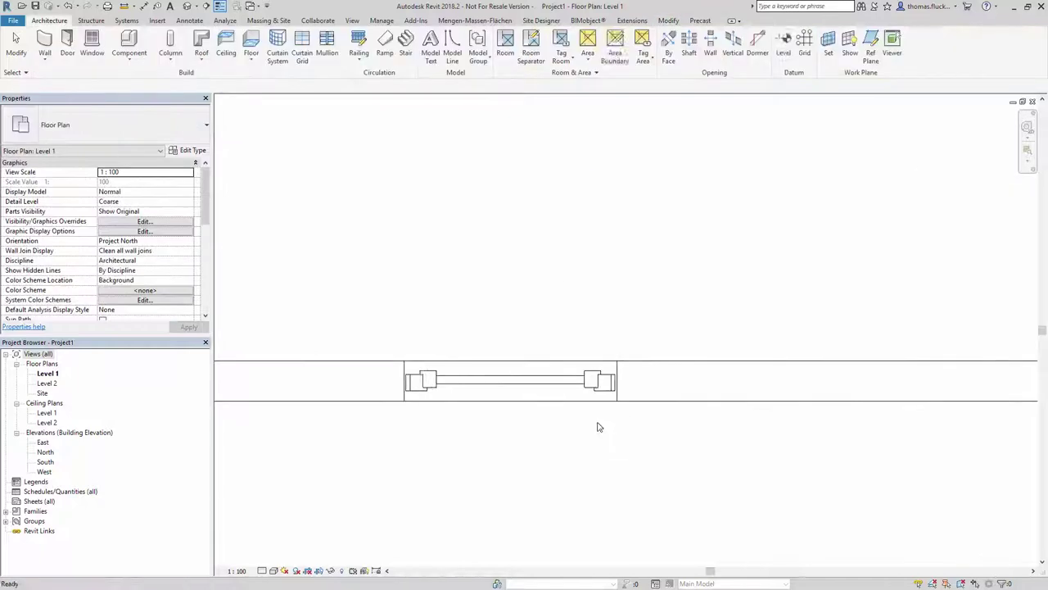
scroll(356, 330, "up", 3)
middle_click_drag(356, 330, 519, 339)
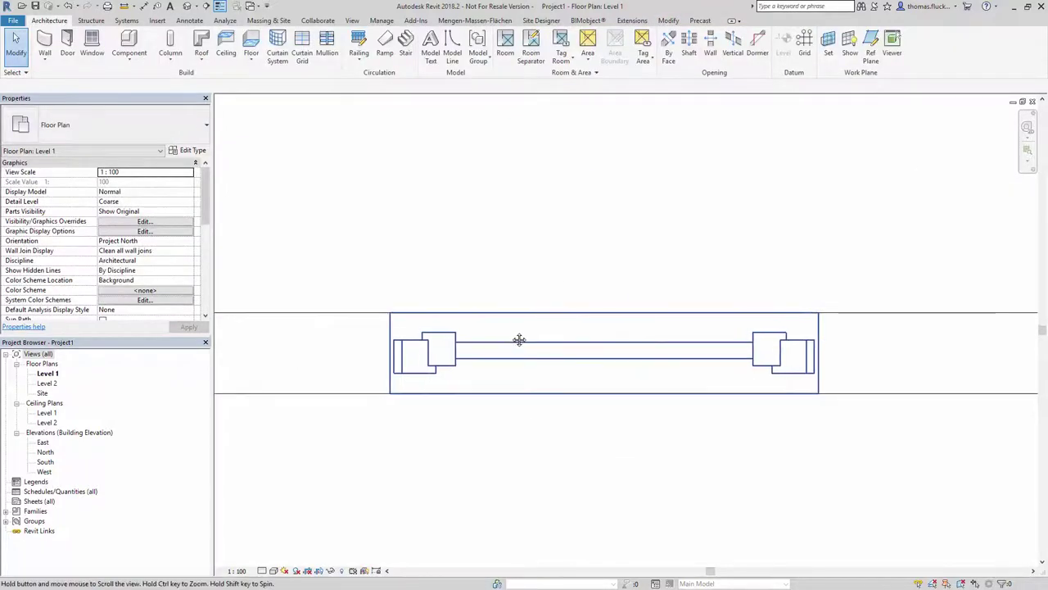
left_click(261, 571)
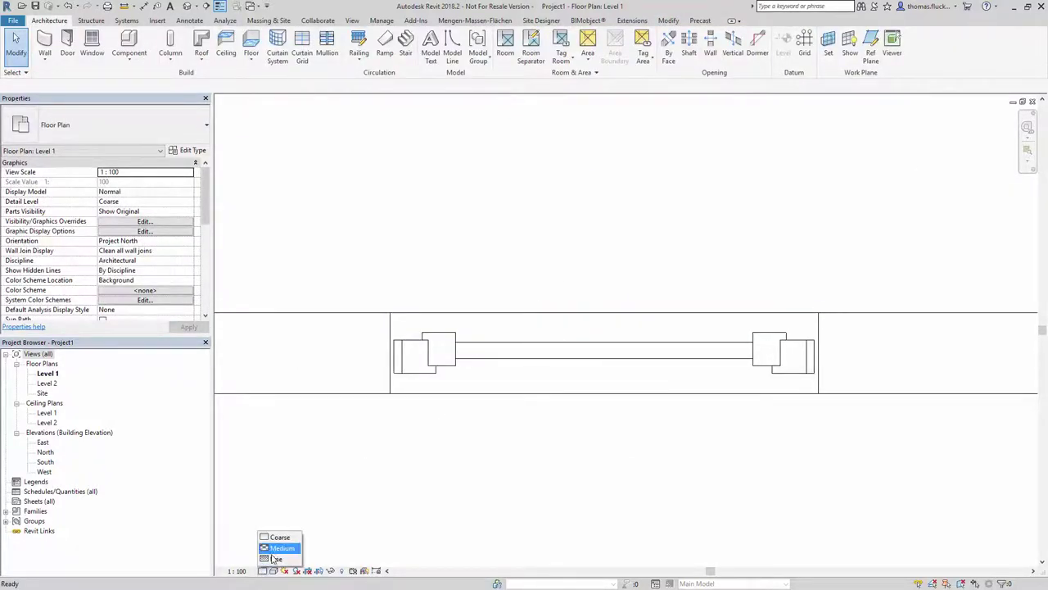
left_click(276, 558)
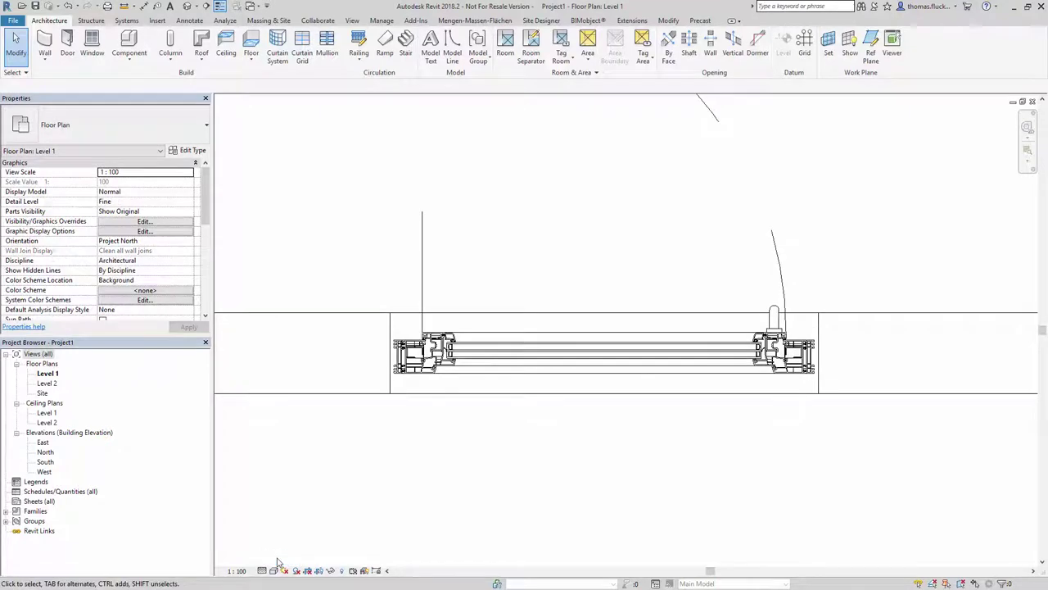
- Open the project's 3D view and switch it to a shaded visual style
left_click(352, 21)
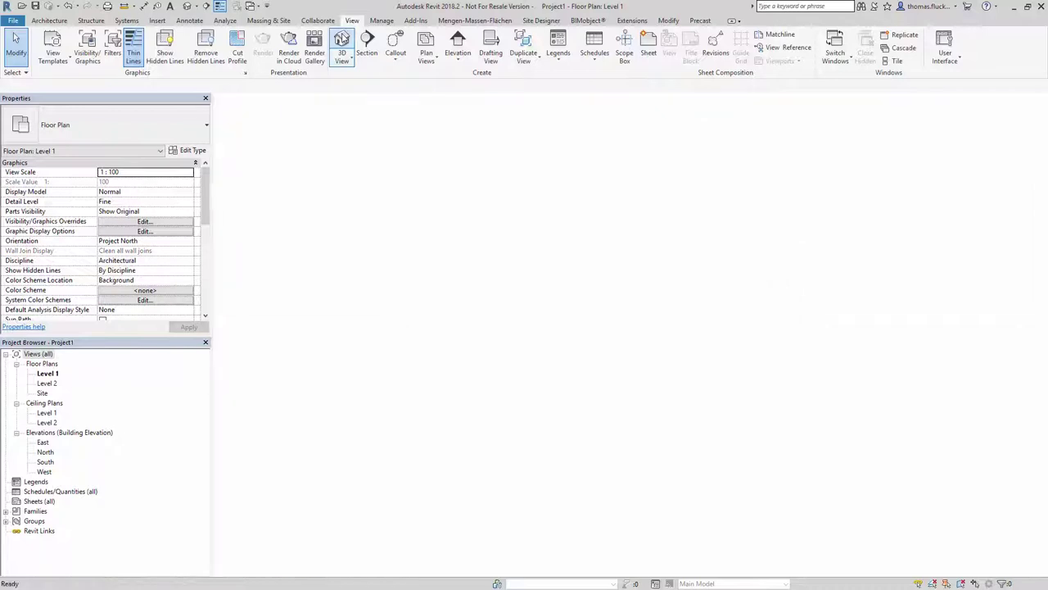
left_click(341, 38)
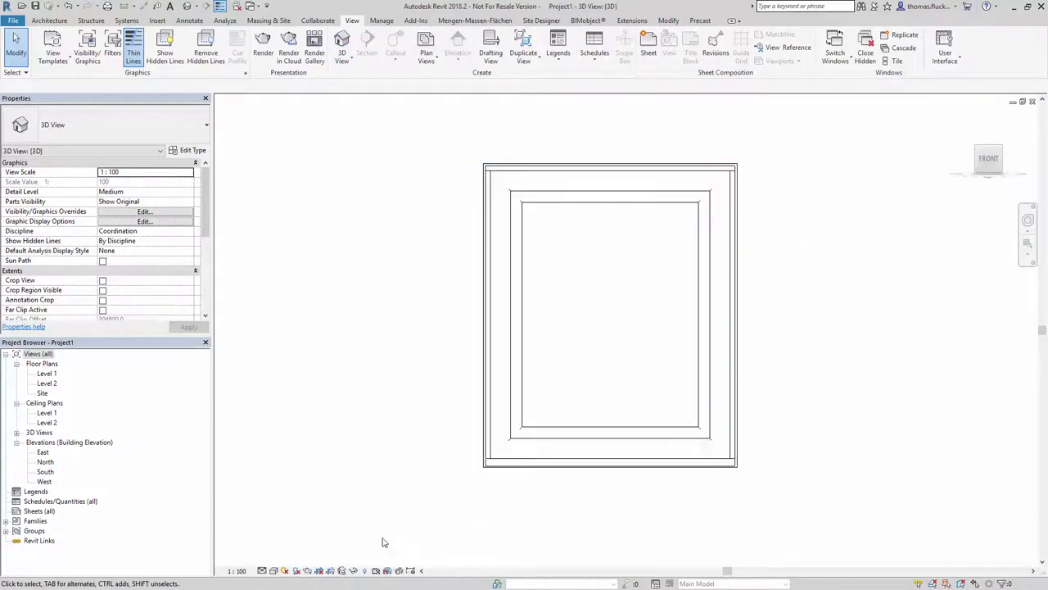
left_click(282, 571)
left_click(295, 546)
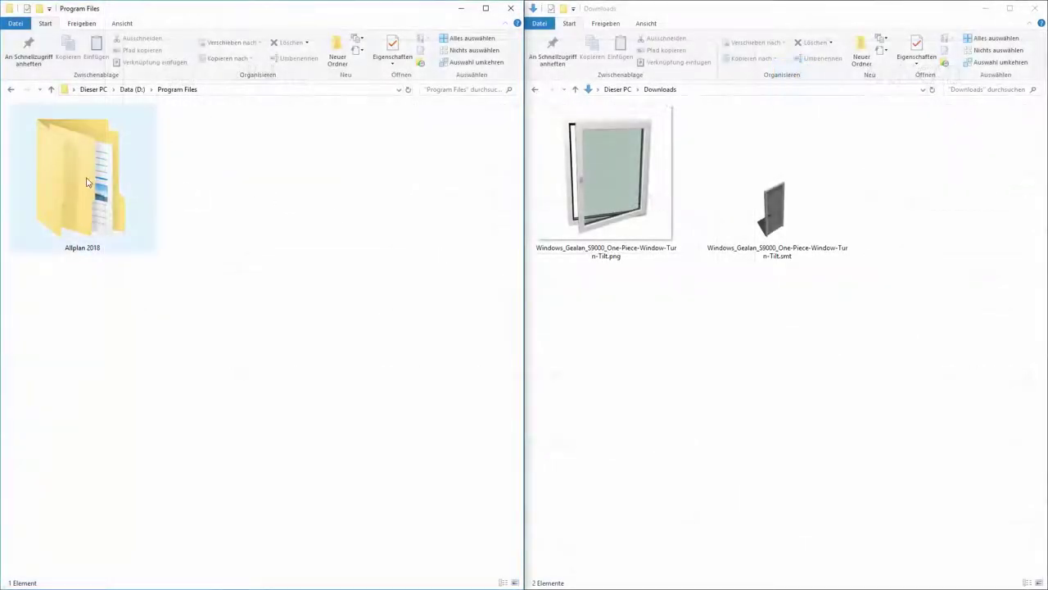
- Open Allplan 2018\Std\Library\Manufacturers\GEALAN and select both downloaded S9000 files
double_click(86, 182)
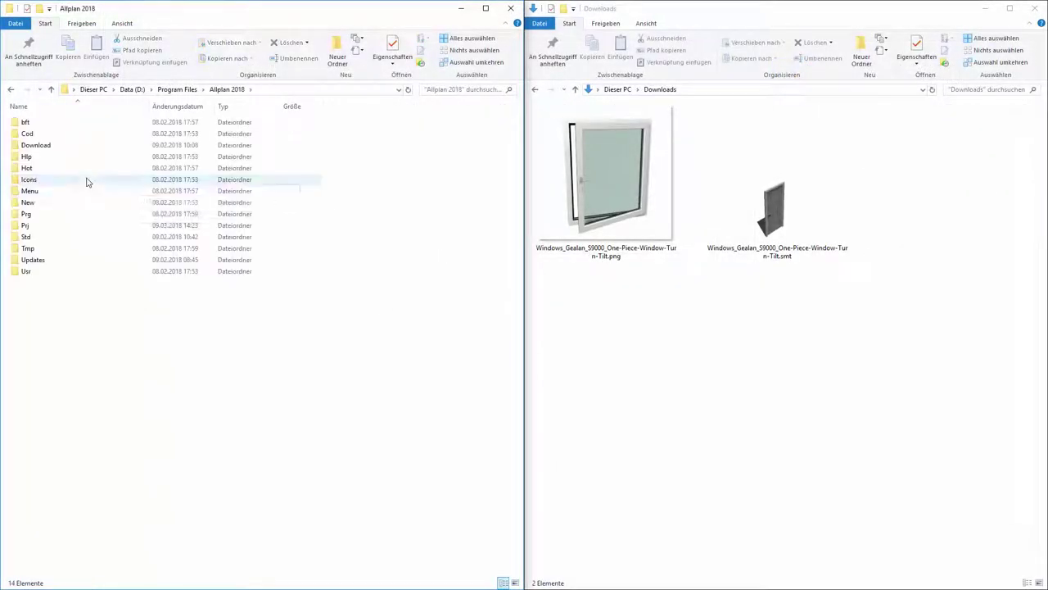
left_click(42, 237)
double_click(43, 237)
left_click(42, 271)
double_click(61, 272)
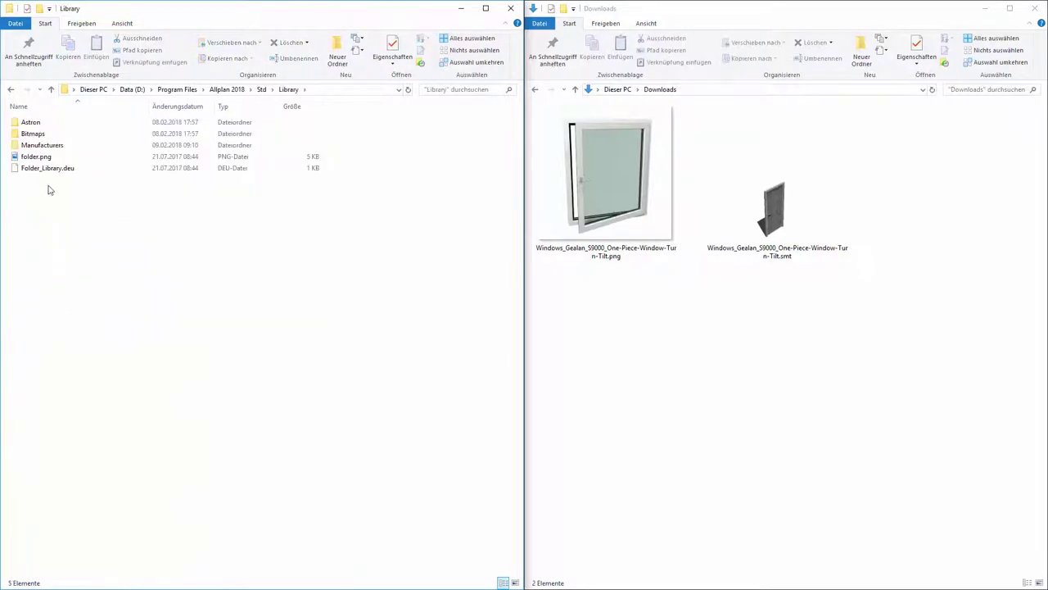
left_click(47, 146)
double_click(82, 146)
left_click(67, 125)
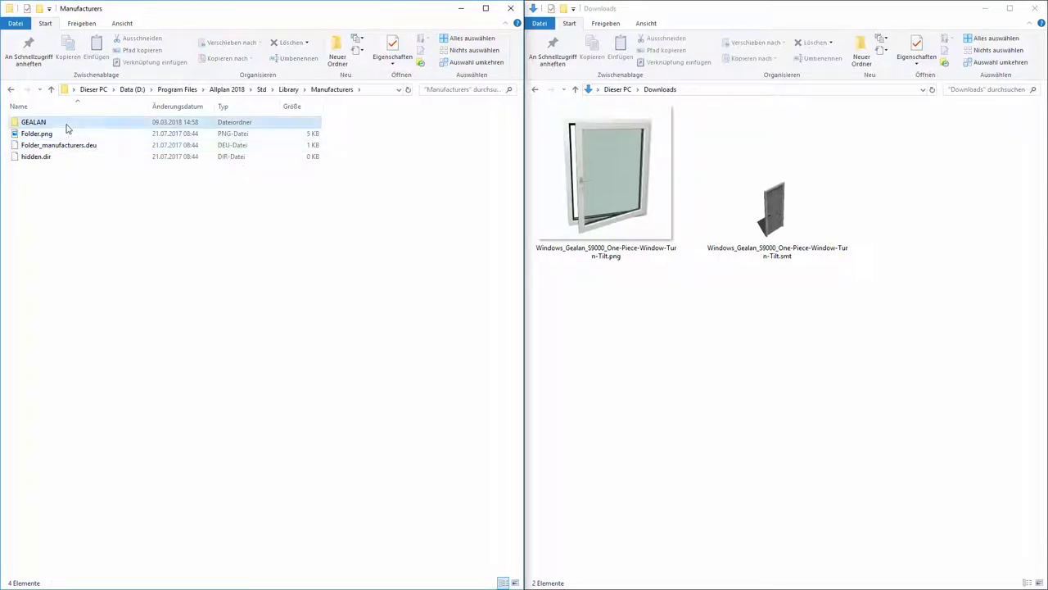
double_click(80, 124)
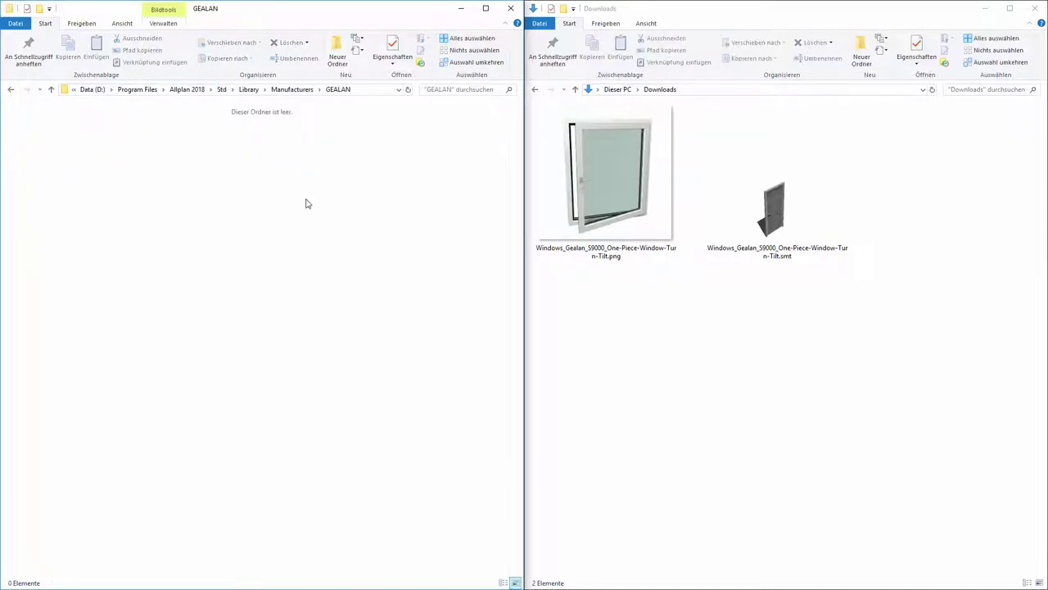
mouse_move(828, 309)
left_mouse_down()
mouse_move(639, 173)
mouse_move(340, 197)
left_mouse_up()
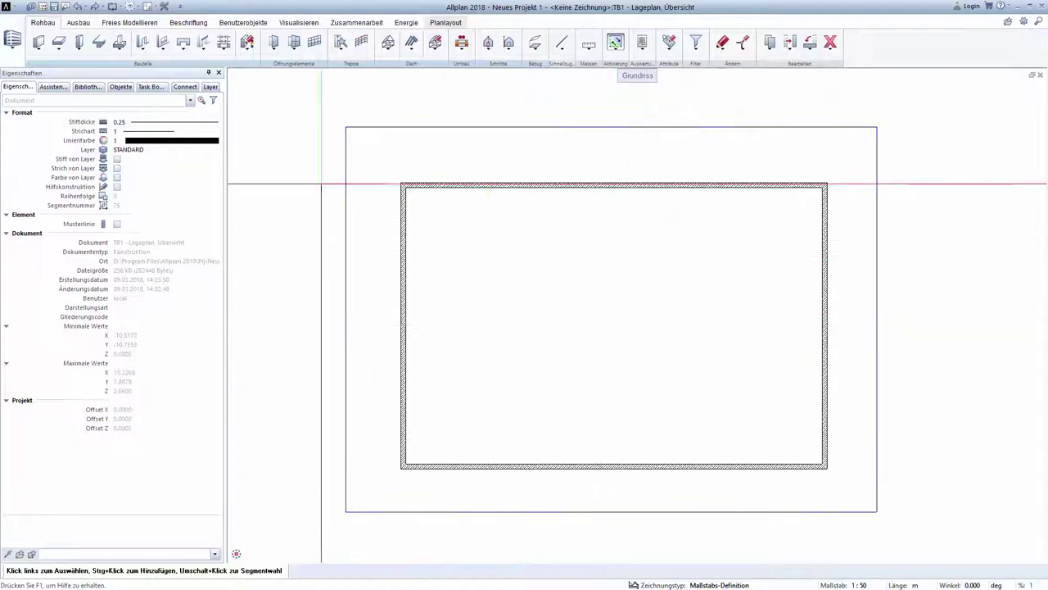
- Set the Allplan window opening to 2.0 m wide and 2.0 m high over a 1.0 m sill, with its reveal depth
left_click(165, 44)
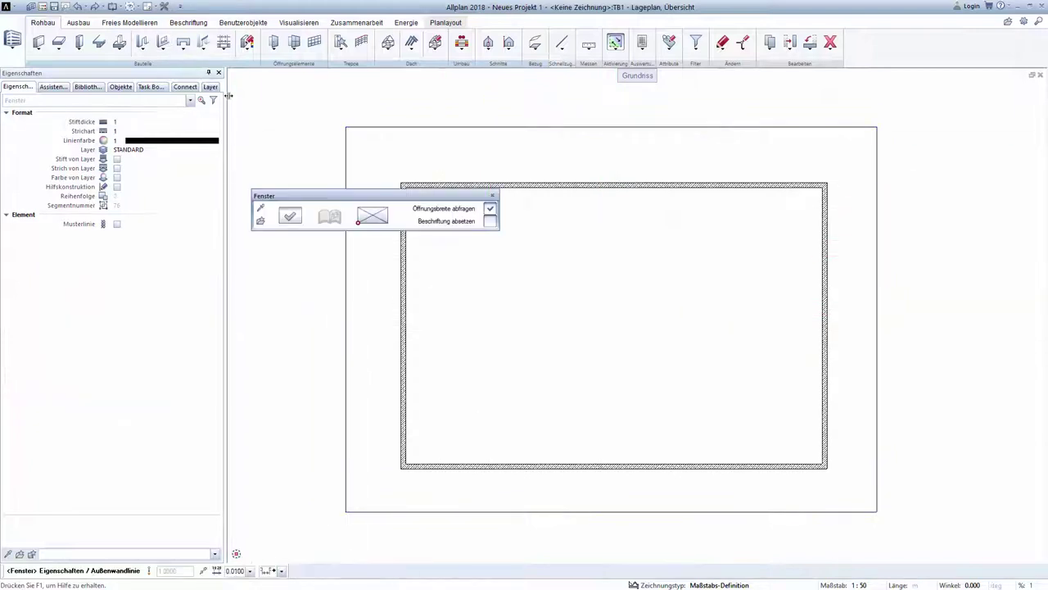
left_click(291, 216)
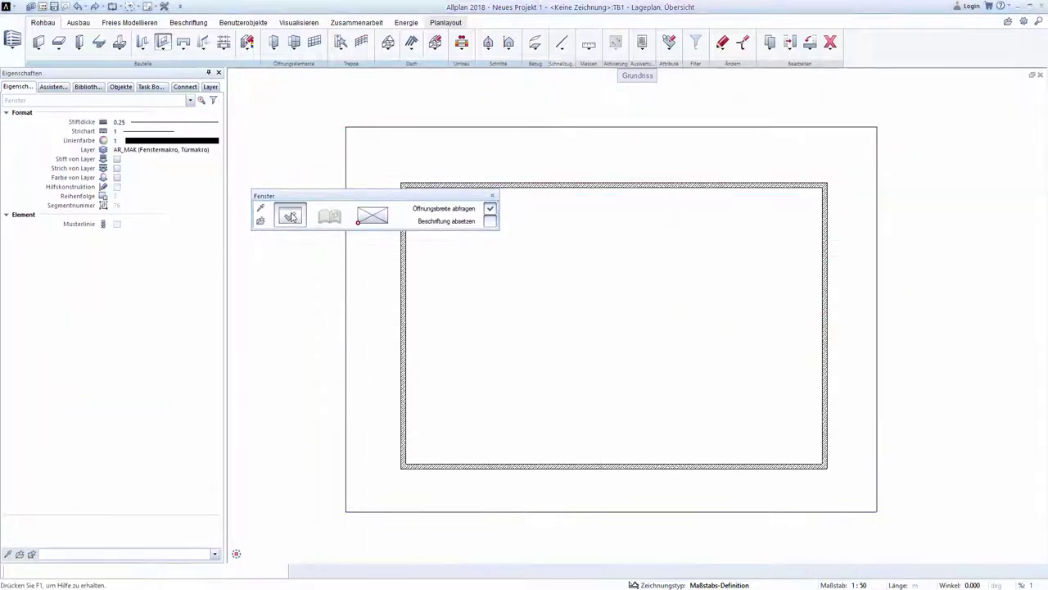
key("Tab")
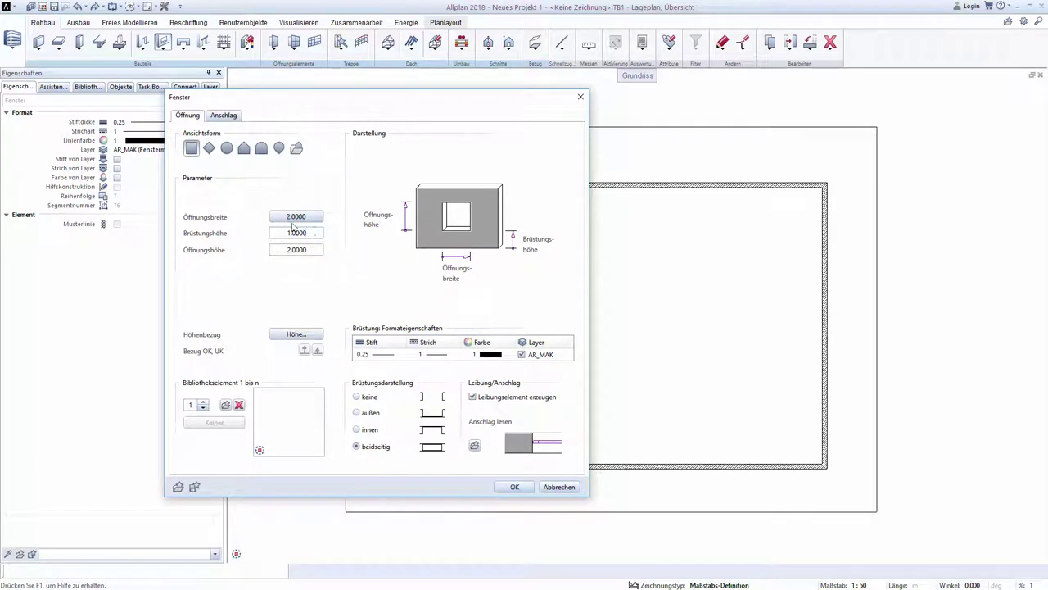
left_click_drag(307, 251, 285, 249)
left_click(224, 116)
left_click_drag(311, 227, 297, 227)
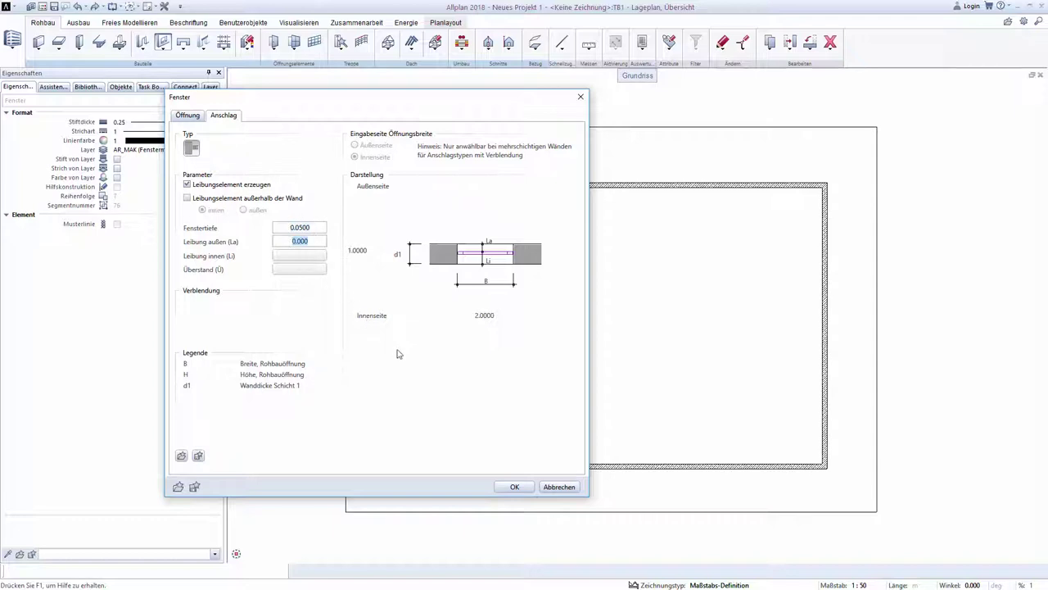
left_click(512, 487)
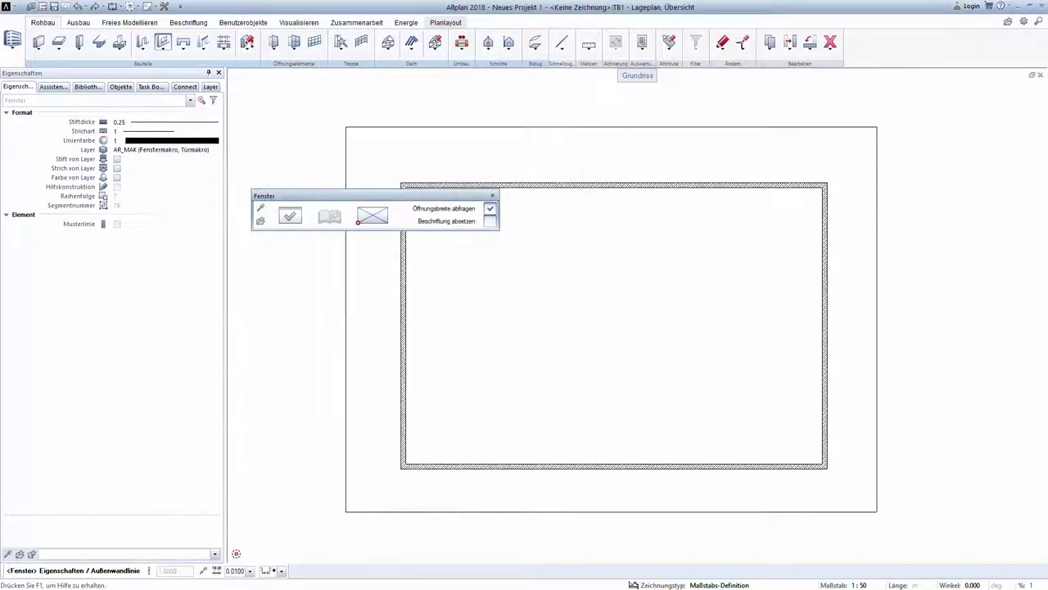
- Cut the opening into the bottom wall and browse the library to Büro > Hersteller > GEALAN
left_click(595, 469)
key("Escape")
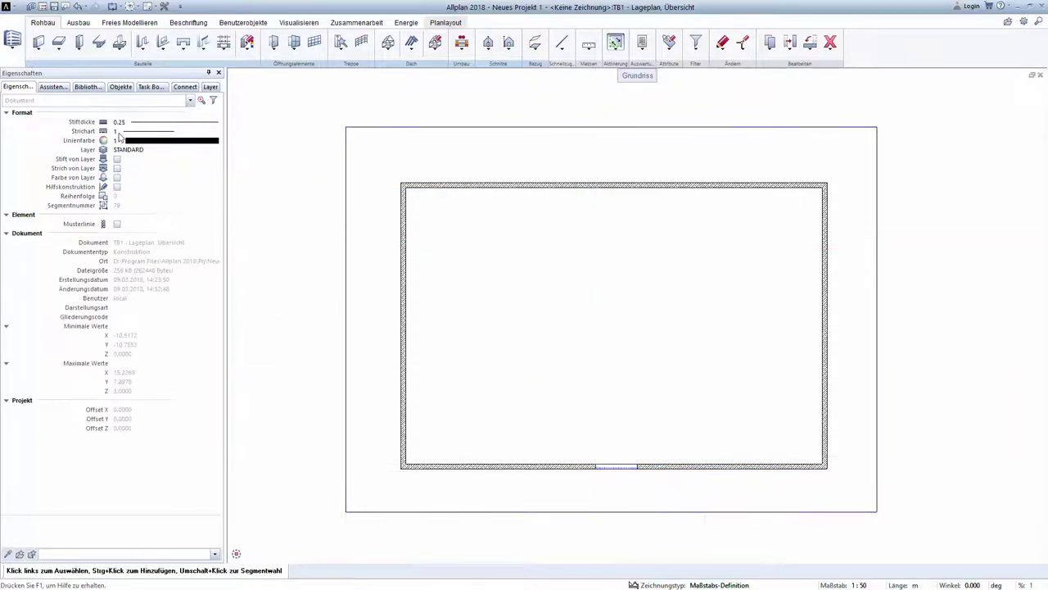
left_click(87, 86)
left_click(83, 172)
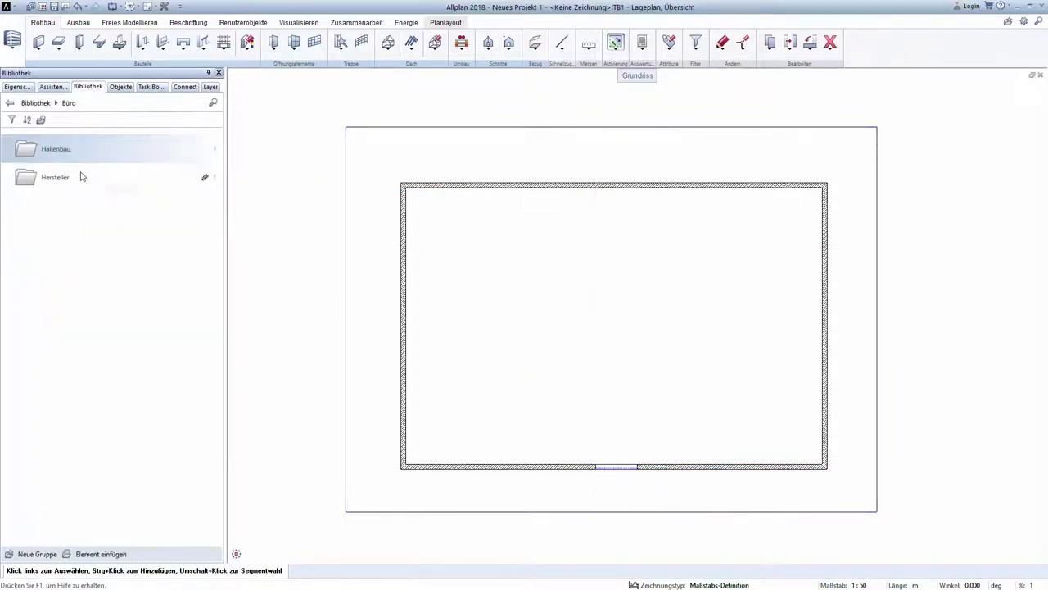
left_click(66, 151)
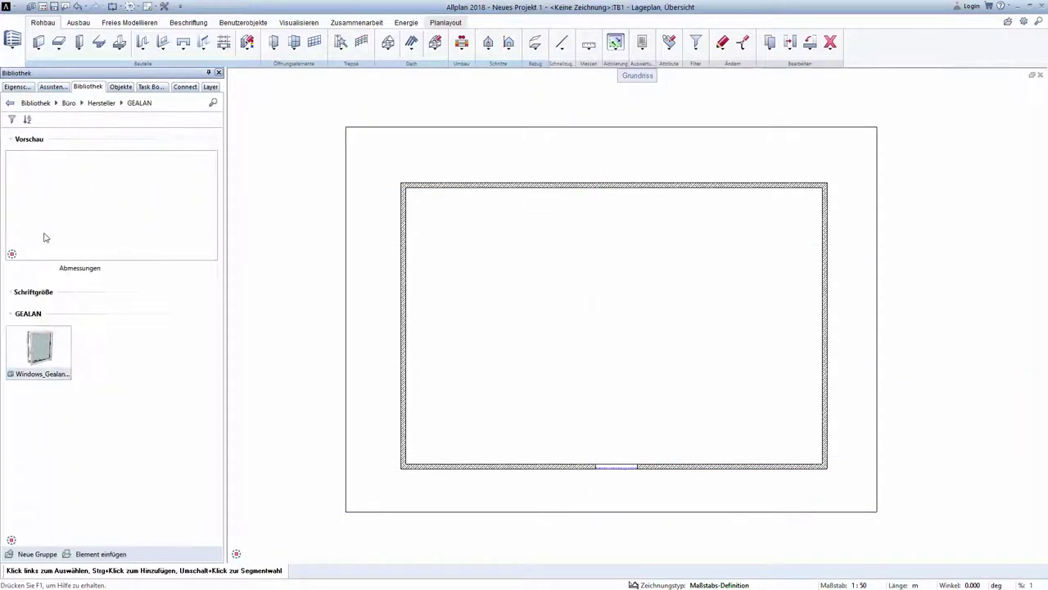
- Place the Windows_Gealan SmartPart, sill frame height 0.030, into the bottom wall opening
double_click(41, 348)
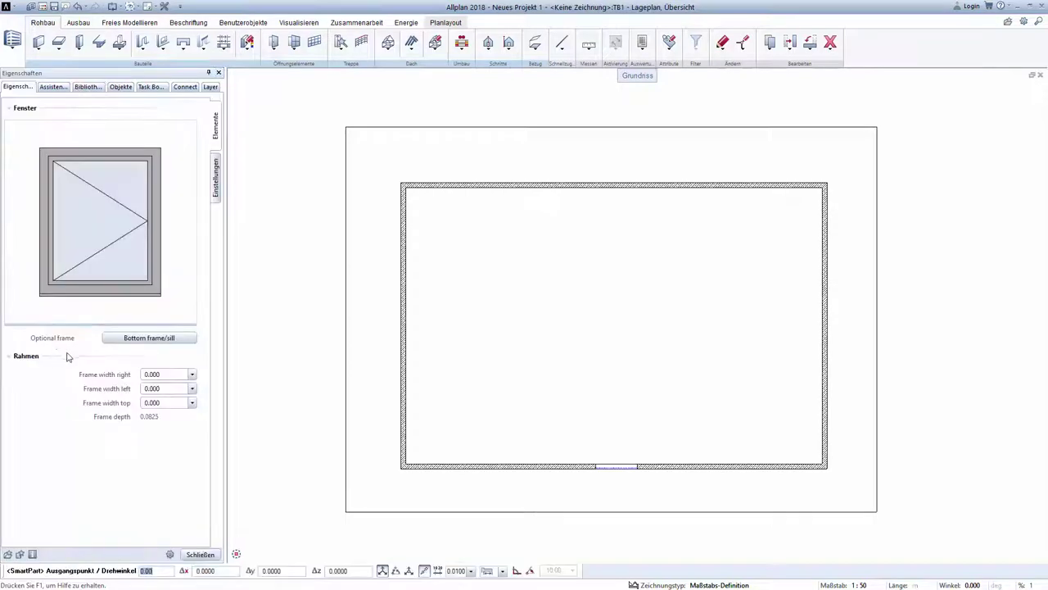
left_click(192, 374)
left_click(193, 389)
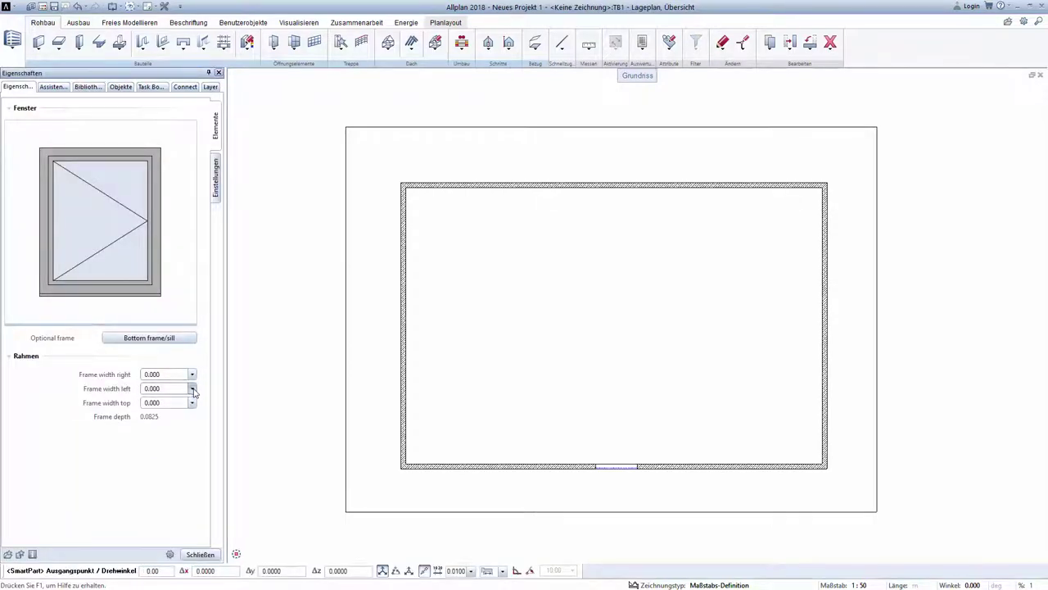
left_click(158, 338)
left_click(190, 375)
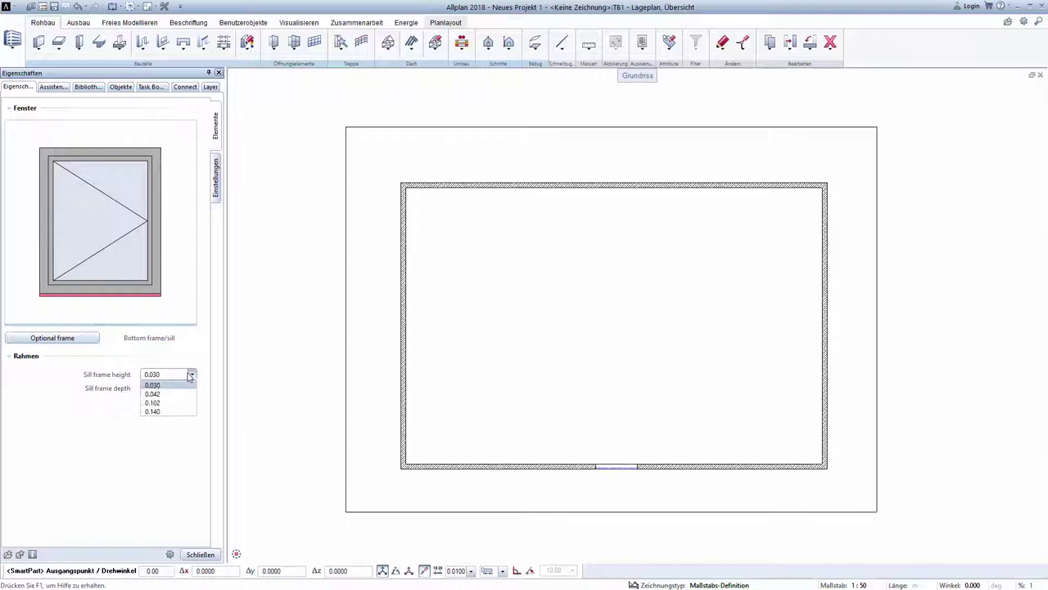
left_click(190, 374)
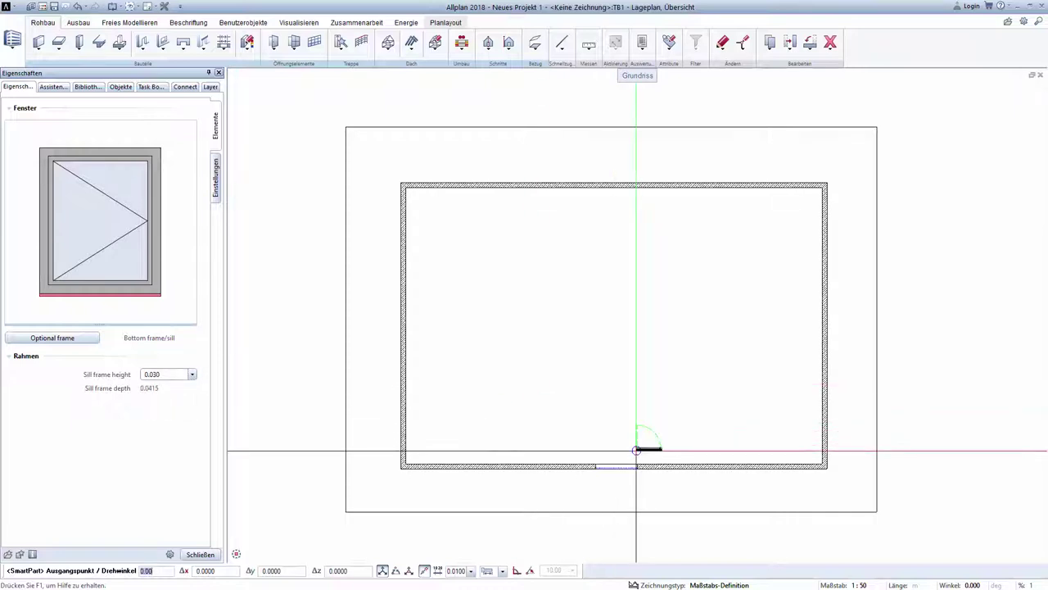
left_click(599, 469)
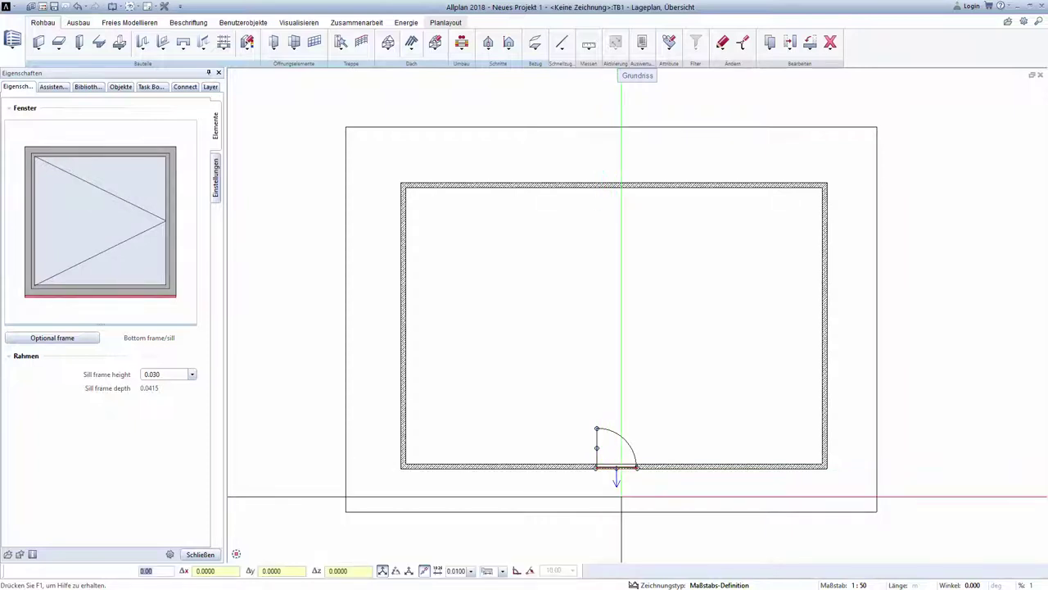
key("Escape")
scroll(620, 474, "up", 3)
scroll(620, 474, "up", 3)
scroll(620, 474, "up", 3)
- Switch the Allplan drawing scale to 1:10 and orbit into a 3D perspective of the window
left_click(856, 585)
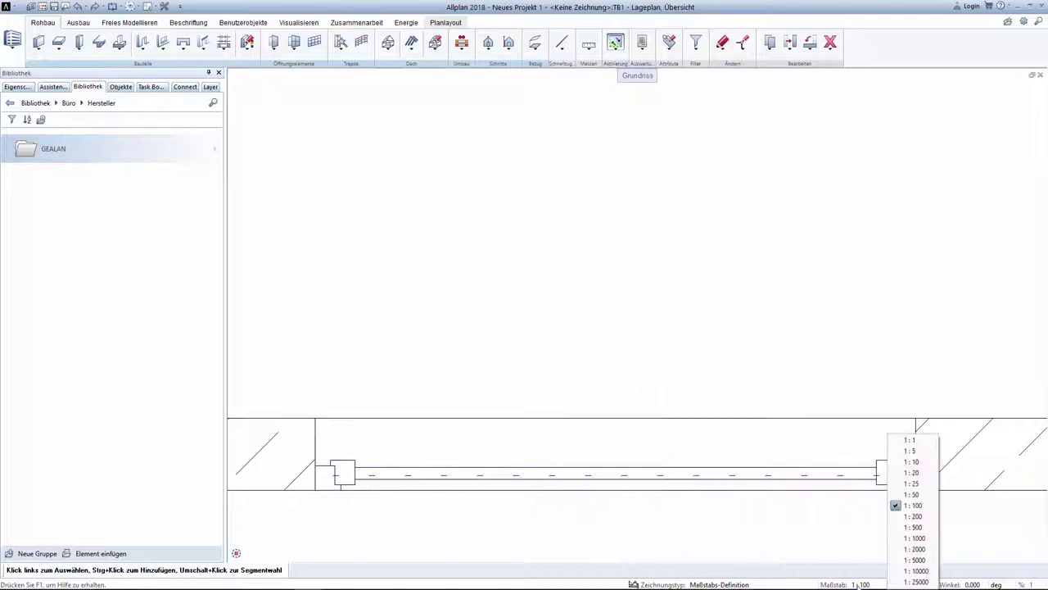
left_click(911, 461)
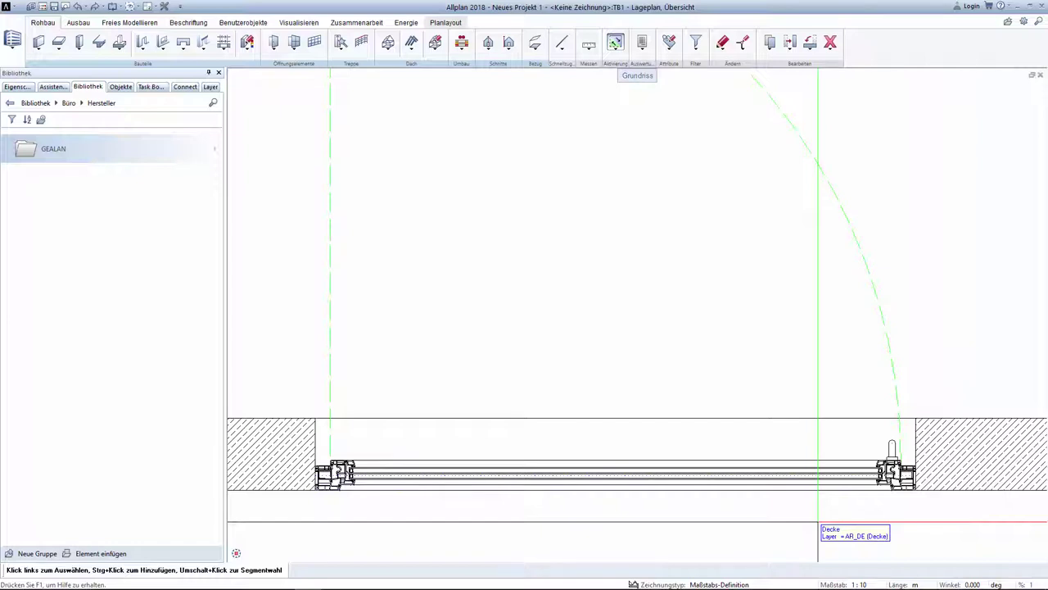
middle_click_drag(819, 528, 852, 531, "shift")
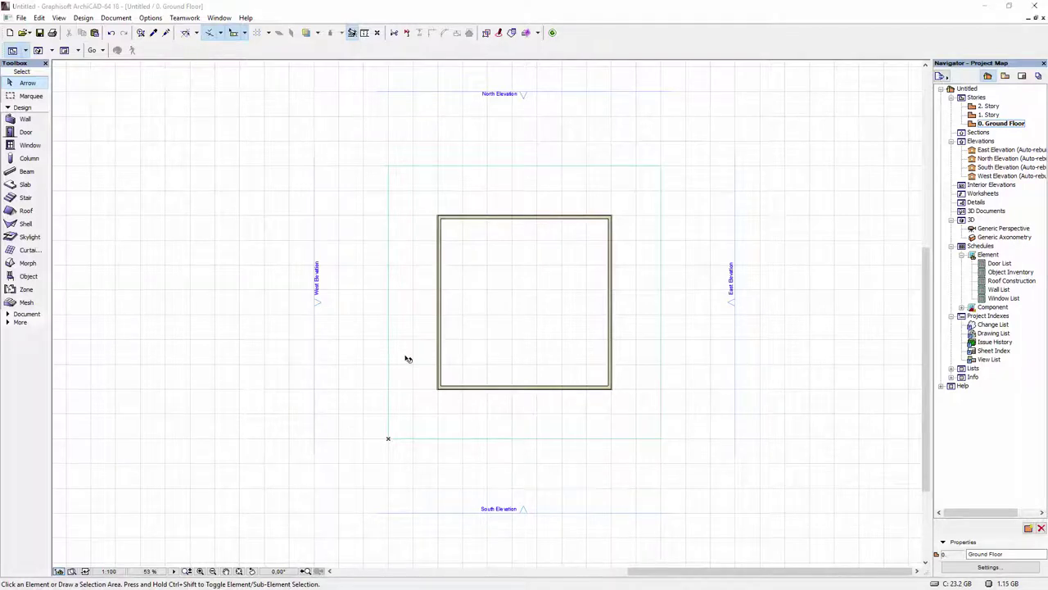
- Add the downloaded Gealan S9000 window object to the project library in Library Manager
left_click(21, 18)
mouse_move(59, 187)
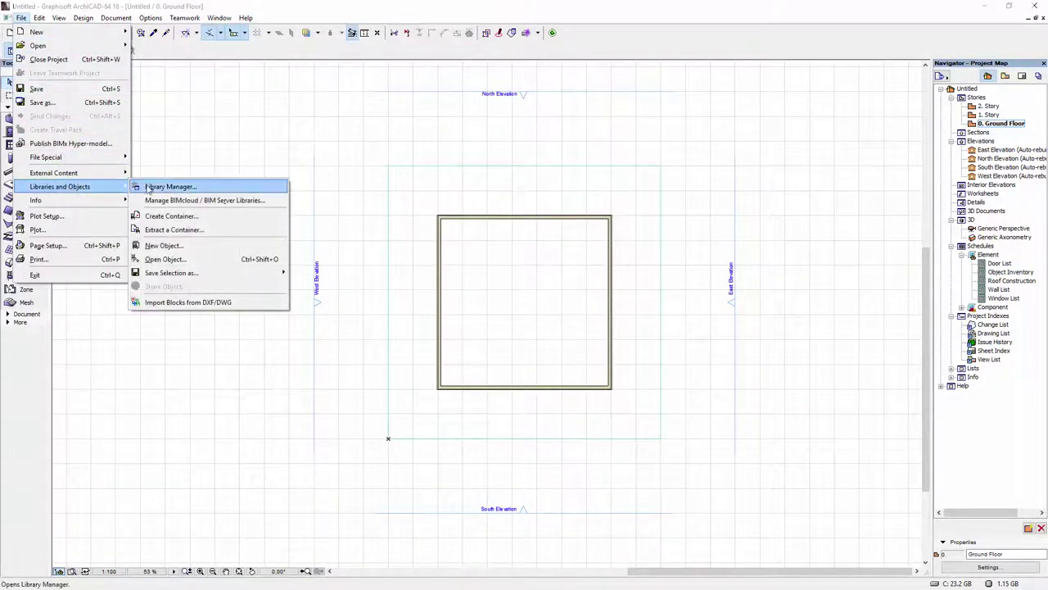
left_click(168, 190)
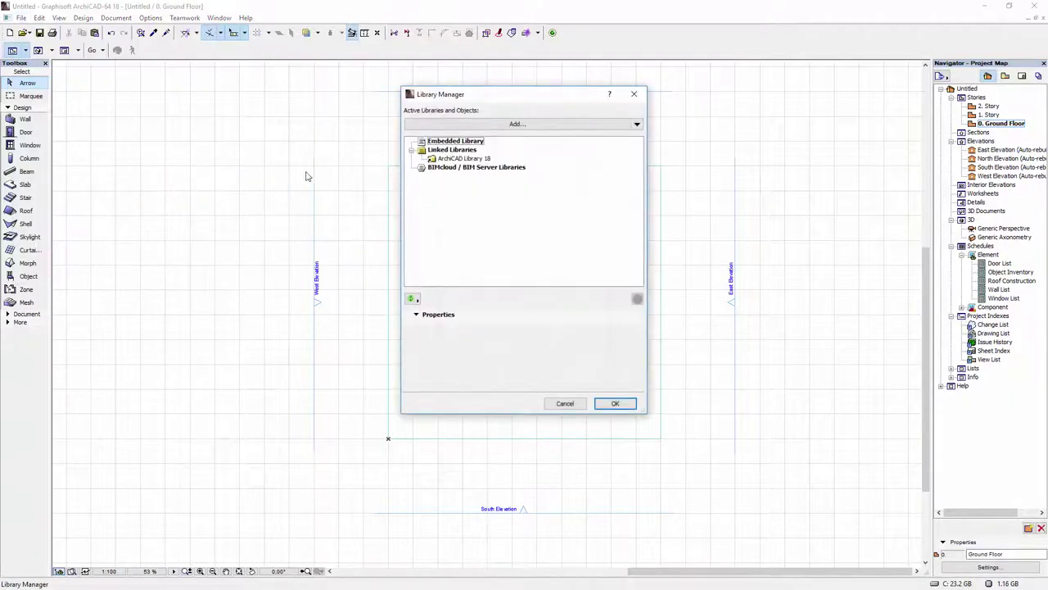
left_click(511, 124)
left_click(504, 182)
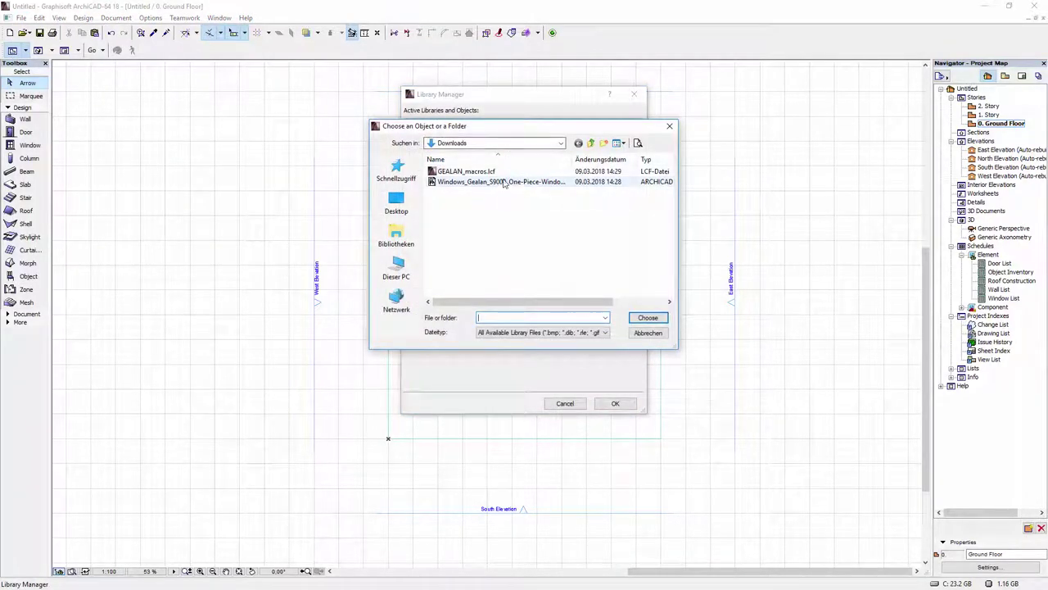
left_click(648, 317)
- Link the GEALAN_macros.lcf library from Downloads and confirm the library changes
left_click(516, 125)
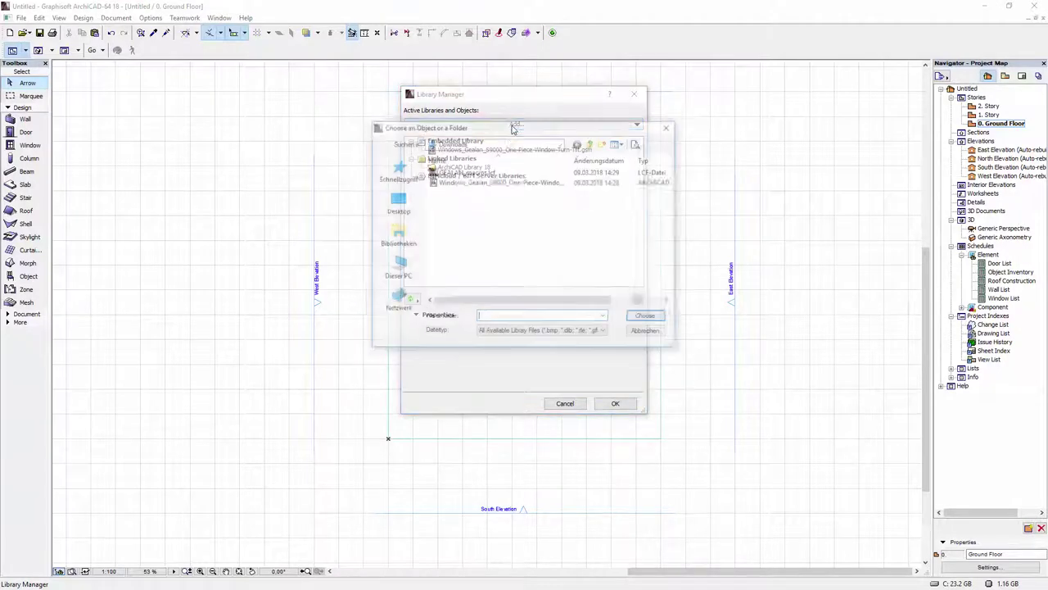
left_click(460, 172)
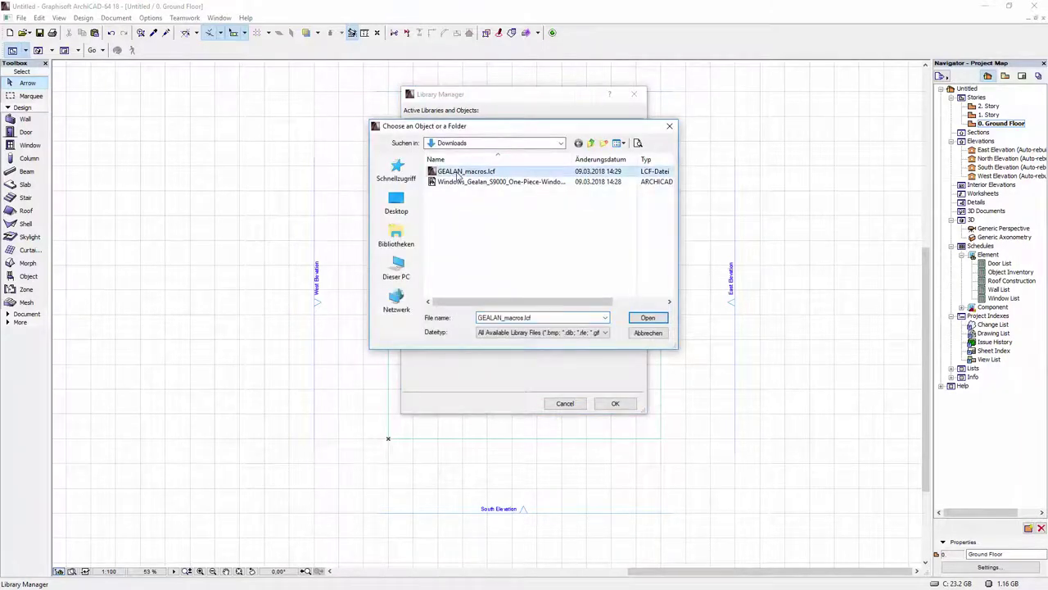
left_click(643, 318)
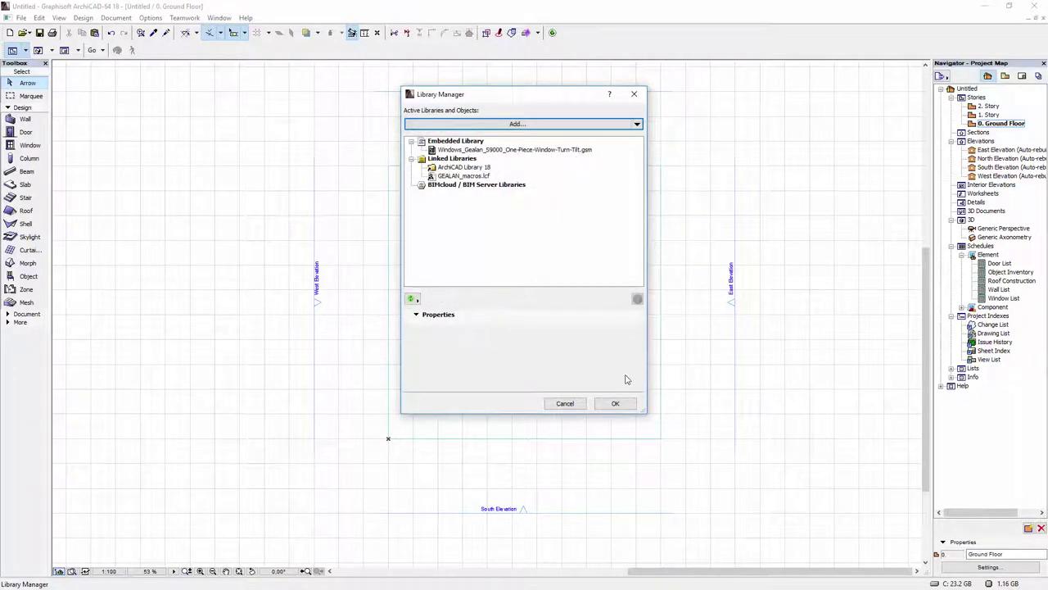
left_click(616, 404)
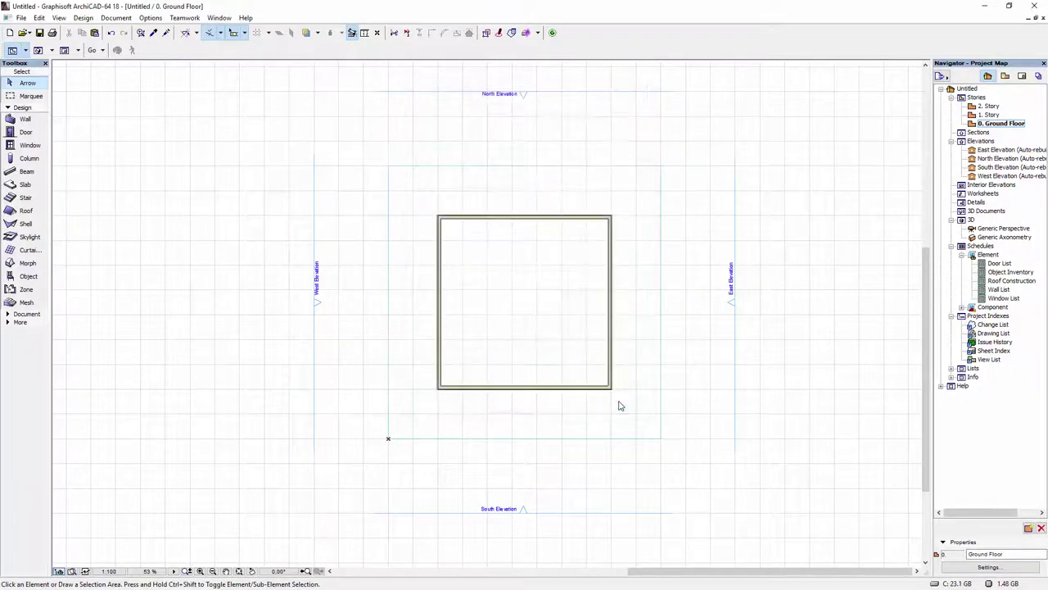
- Choose the Gealan S9000 turn-tilt window, keeping PVC White colours and no broadening profiles
double_click(30, 145)
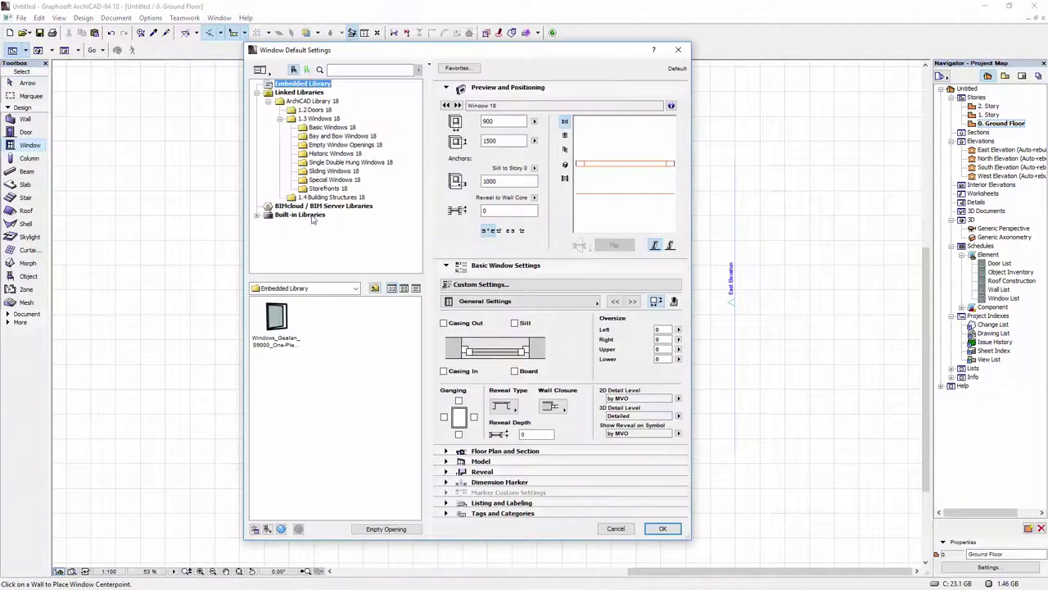
left_click(285, 317)
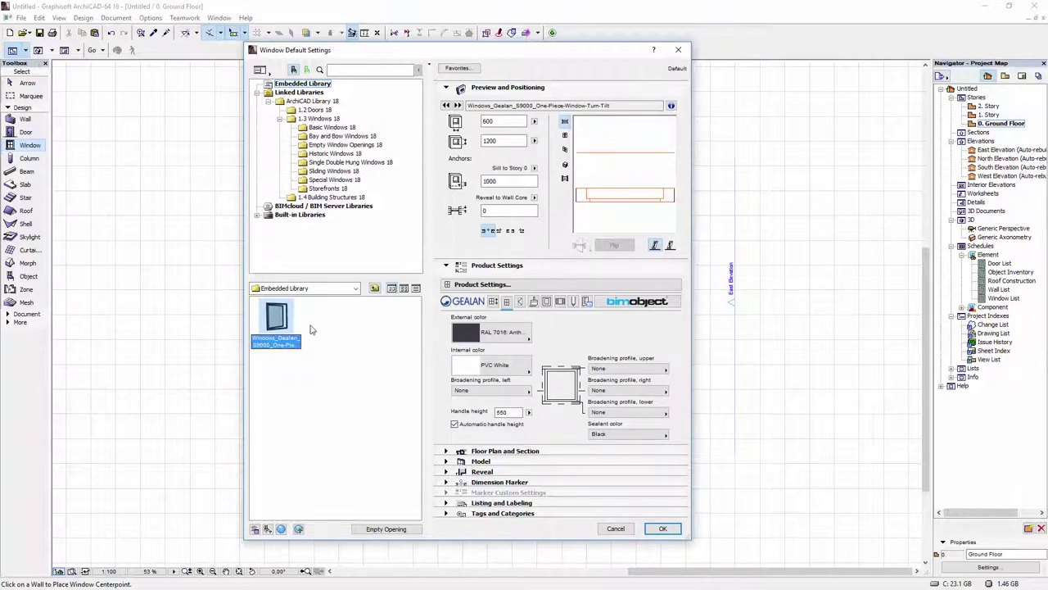
left_click(501, 339)
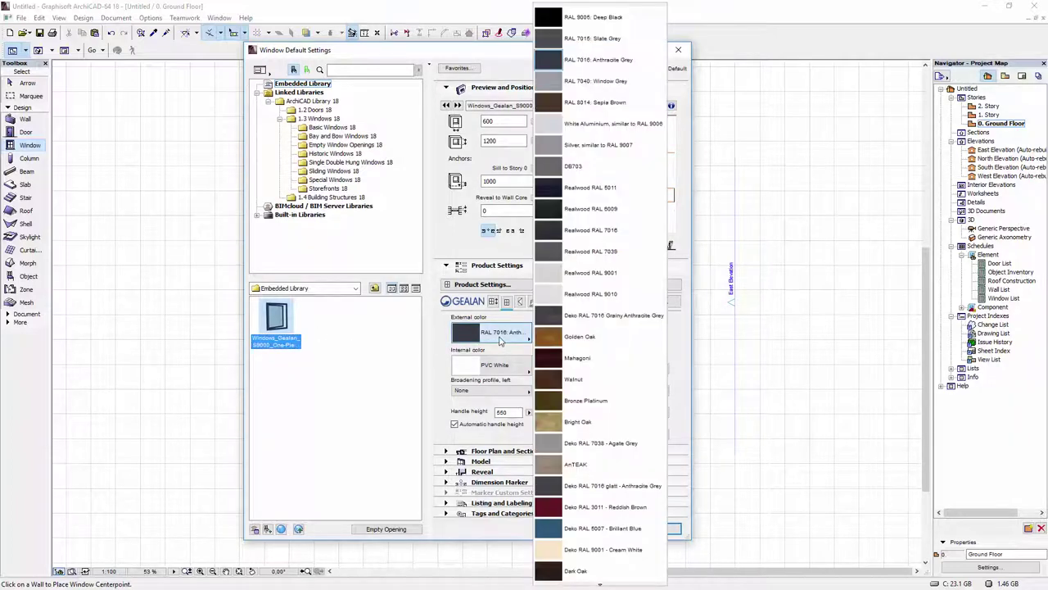
left_click(501, 339)
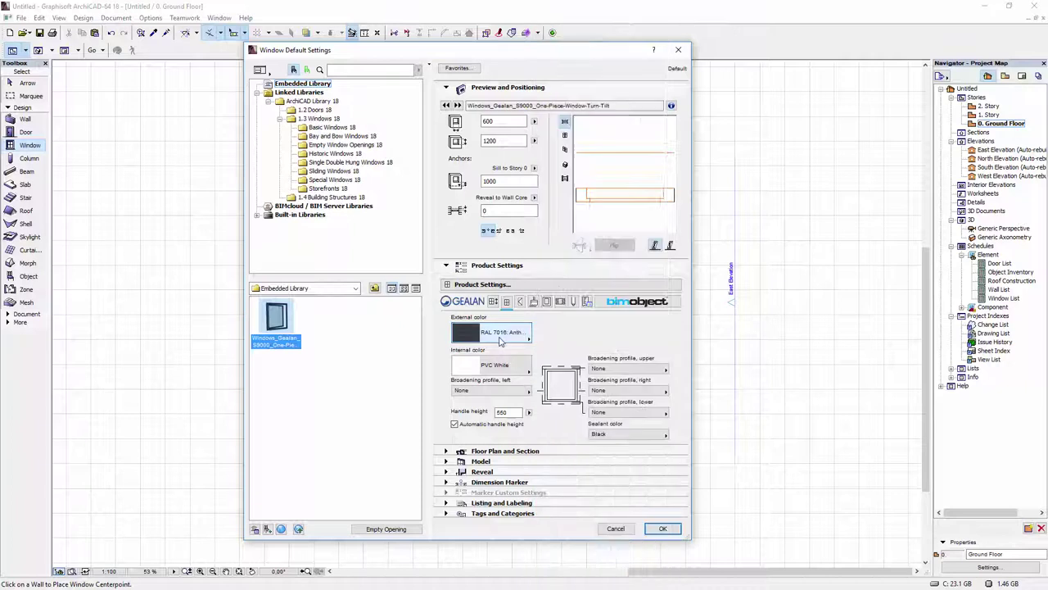
left_click(501, 365)
left_click(503, 366)
left_click(495, 366)
left_click(609, 368)
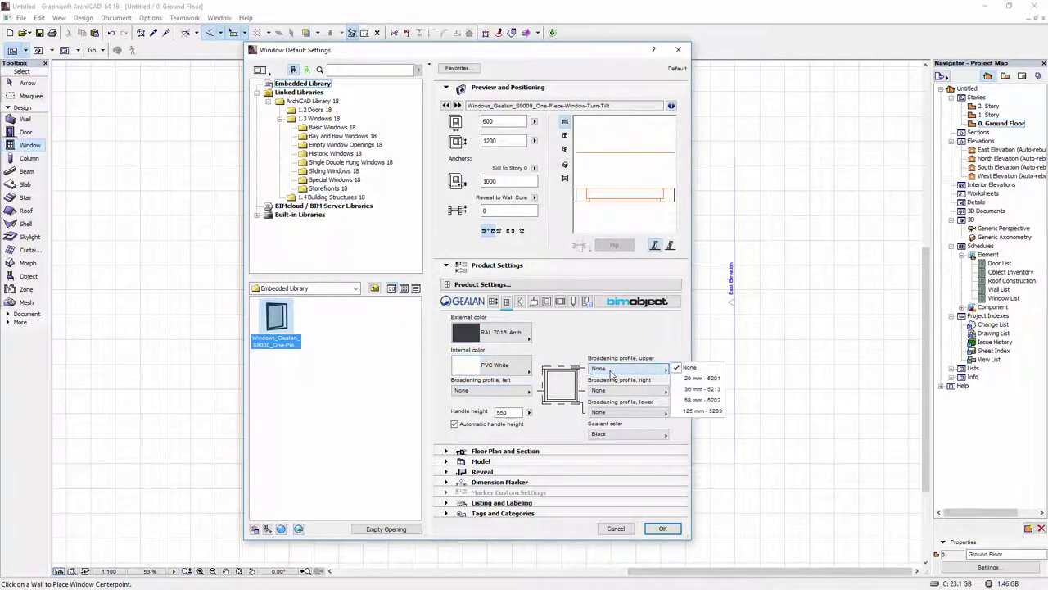
left_click(633, 372)
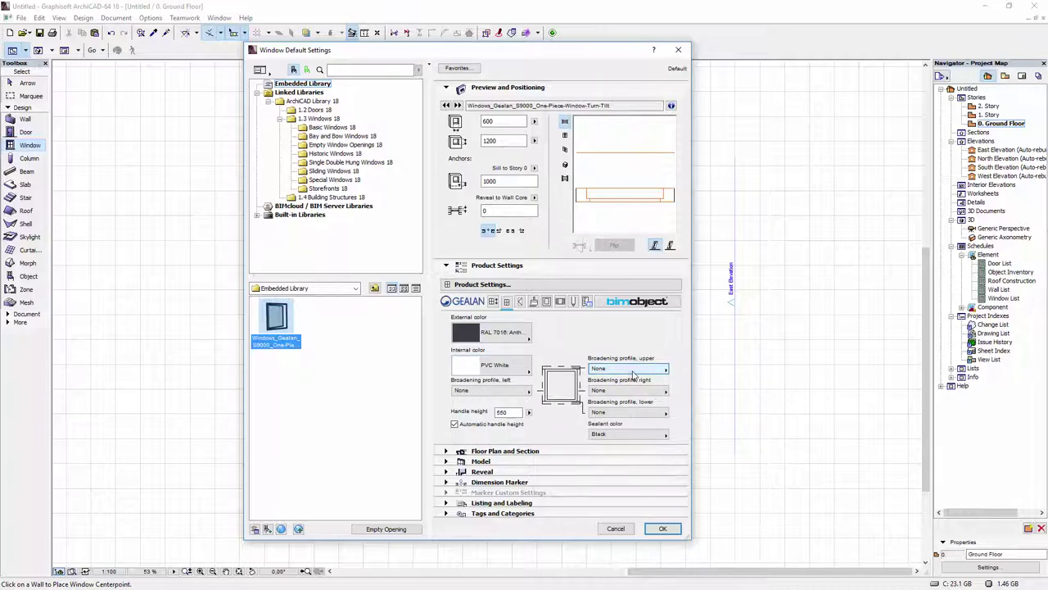
left_click(637, 412)
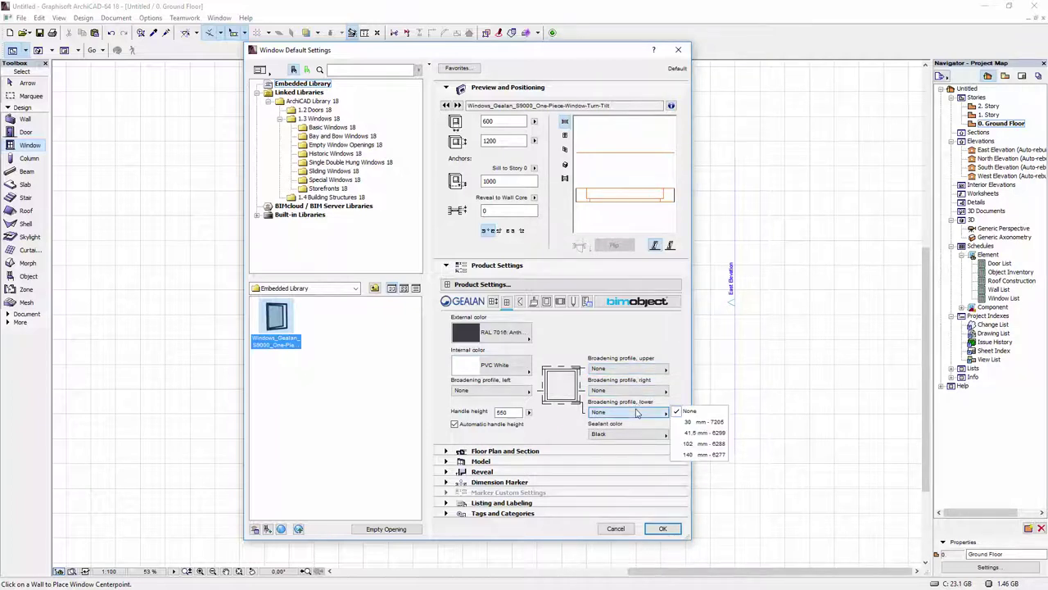
left_click(637, 413)
- Review the opening lines, wall opening, fittings and parameter pages, then accept the window defaults
left_click(521, 302)
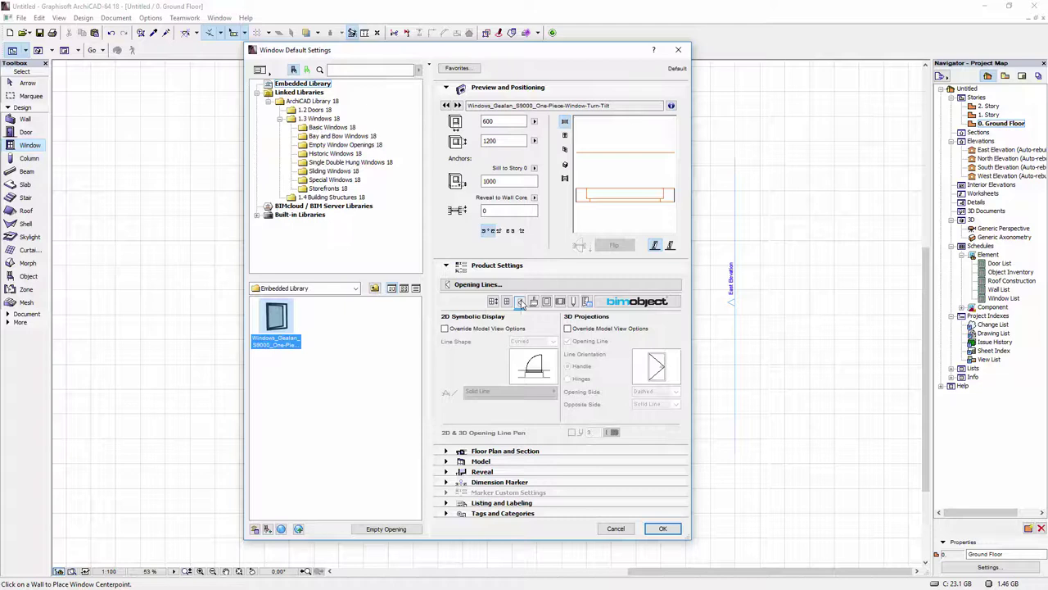
left_click(534, 302)
left_click(547, 302)
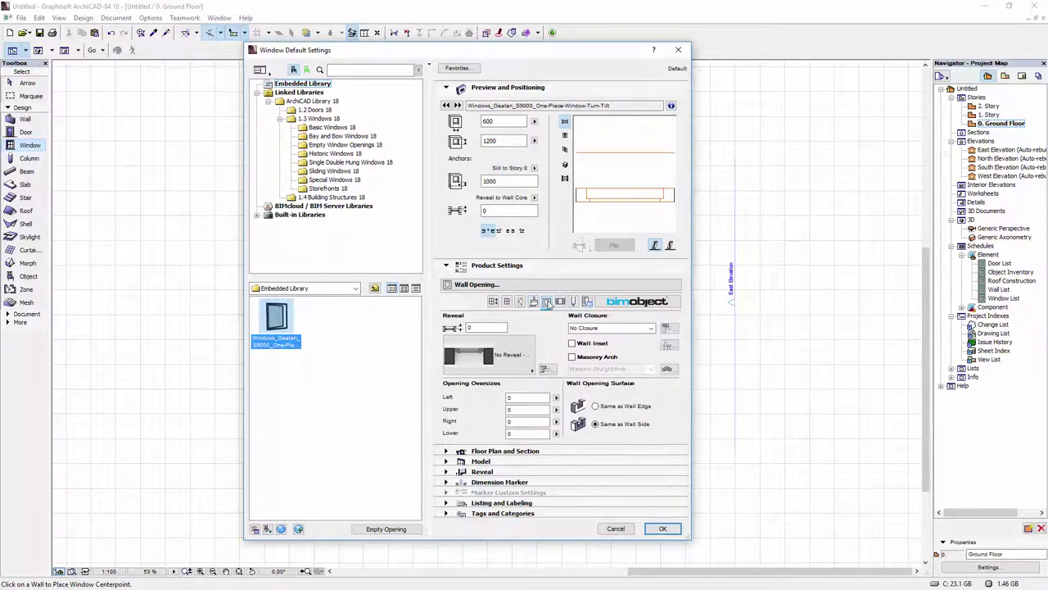
left_click(561, 303)
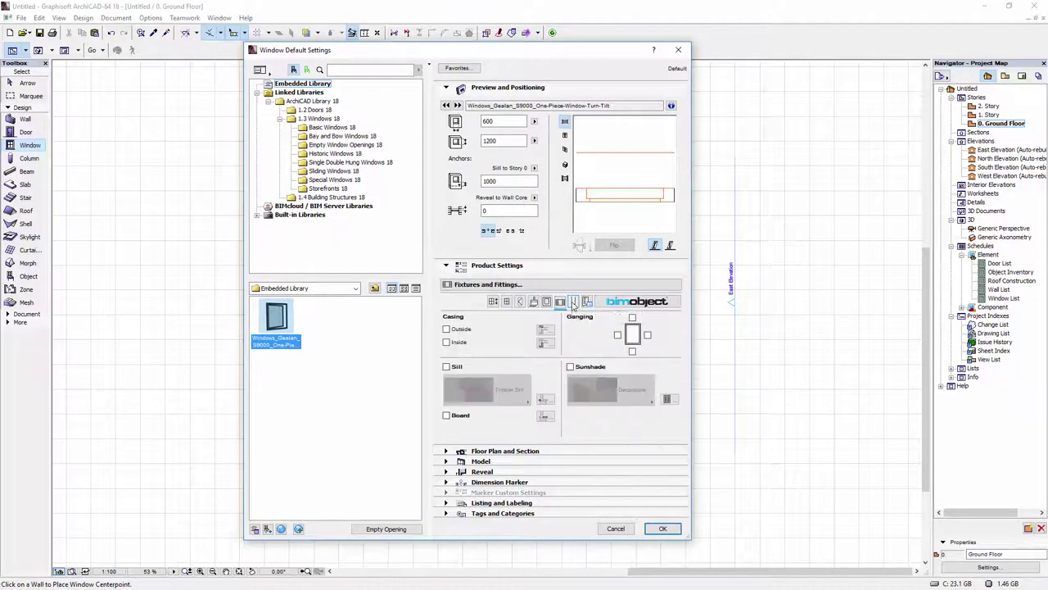
left_click(574, 302)
left_click(587, 302)
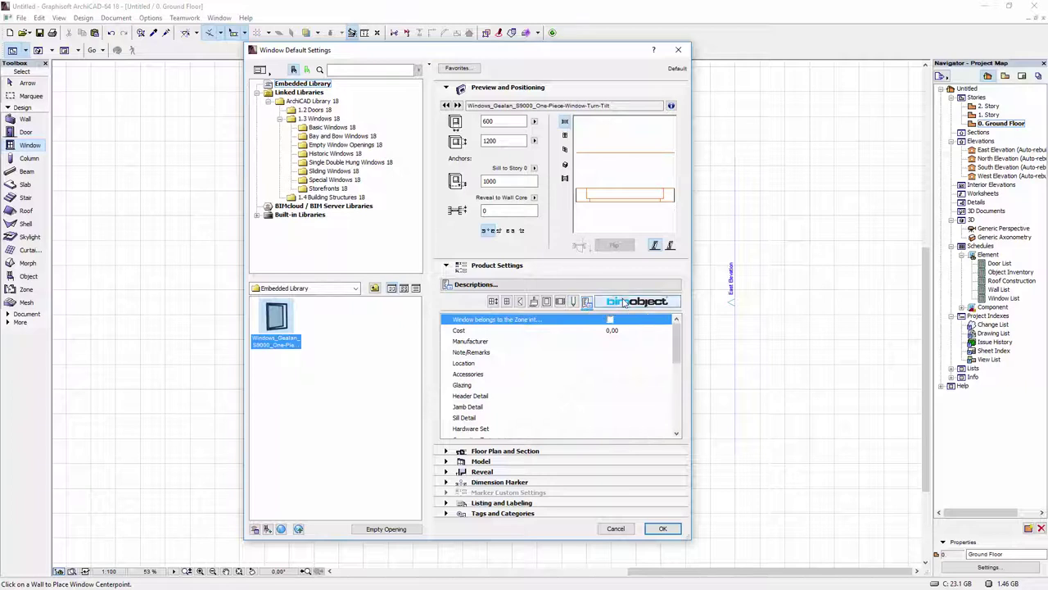
left_click(624, 302)
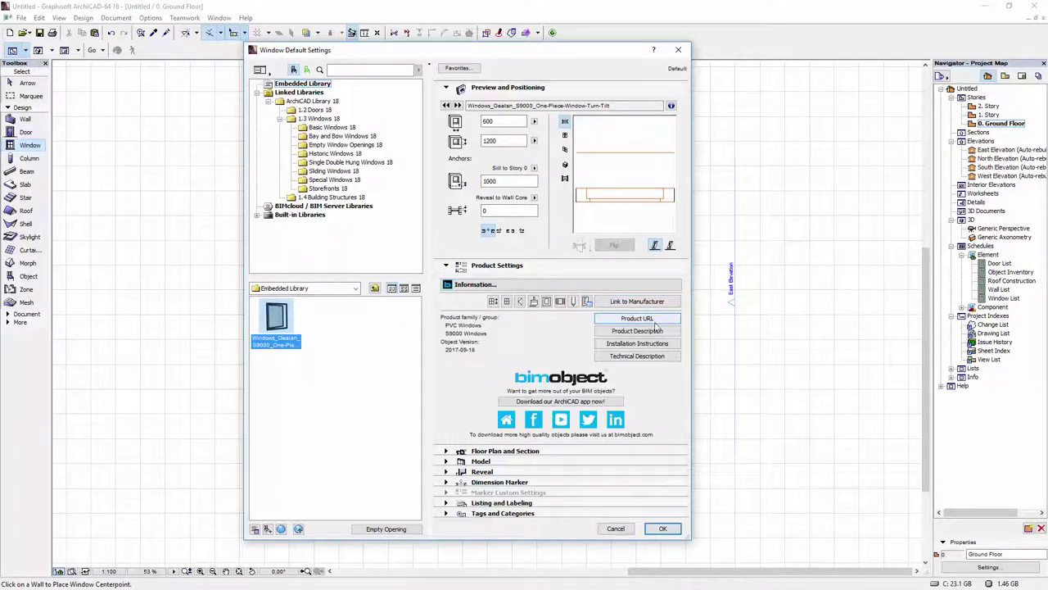
left_click(664, 529)
- Place the Gealan window in the bottom wall and set its opening side
scroll(516, 395, "up", 5)
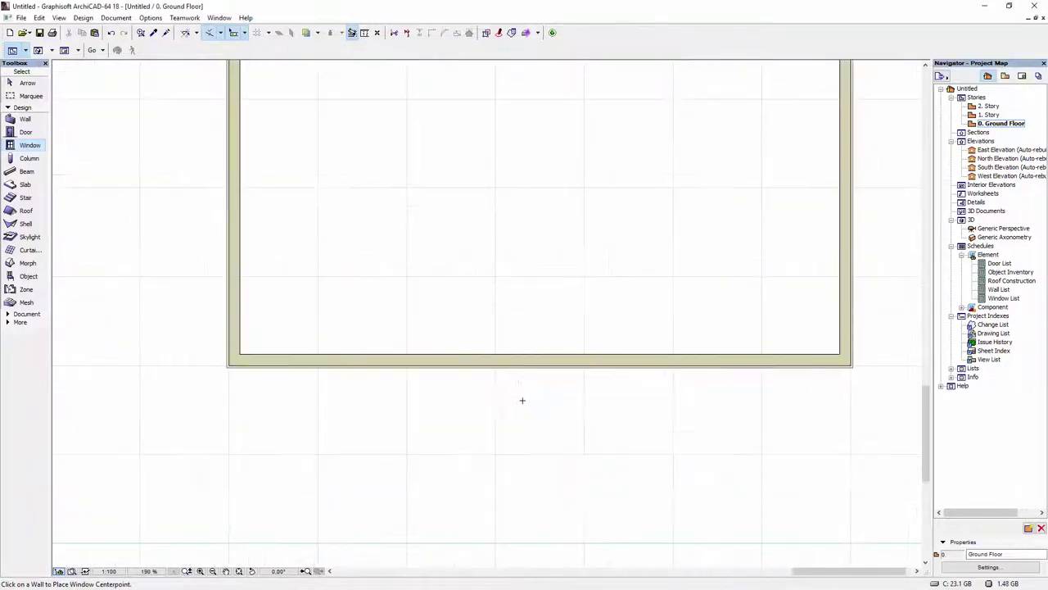
left_click(525, 364)
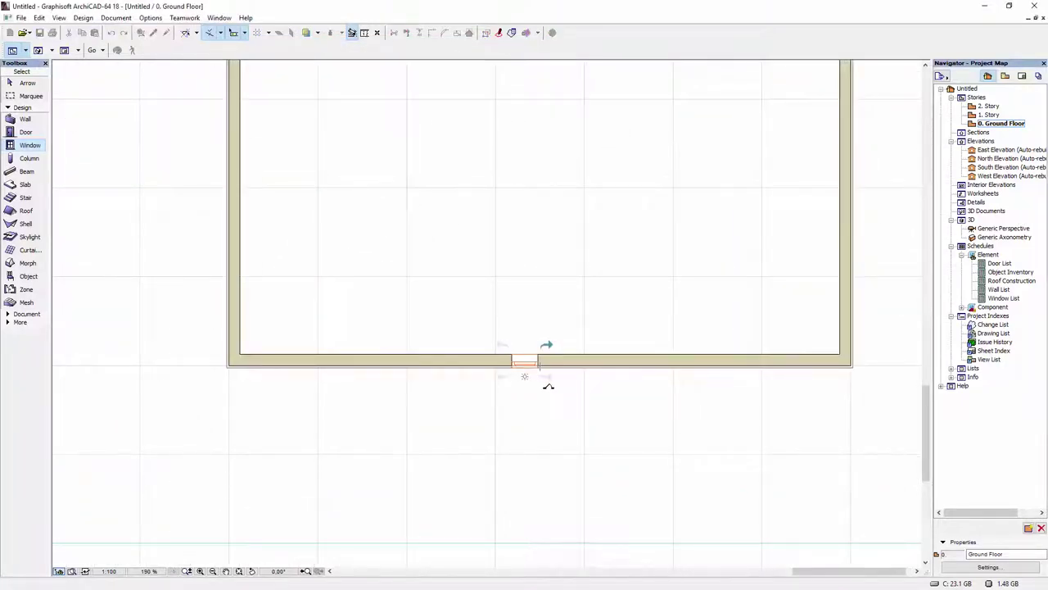
left_click(543, 383)
scroll(505, 360, "up", 3)
scroll(505, 357, "up", 2)
scroll(505, 357, "up", 2)
- Exit window placement and set the floor plan scale to 1:20
key("Escape")
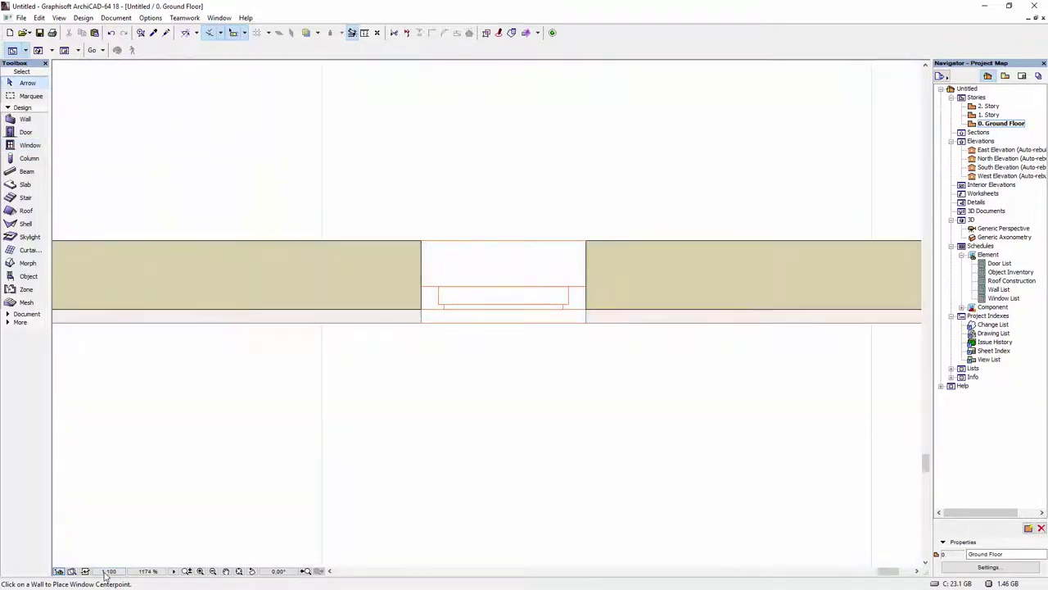
left_click(105, 573)
key("Return")
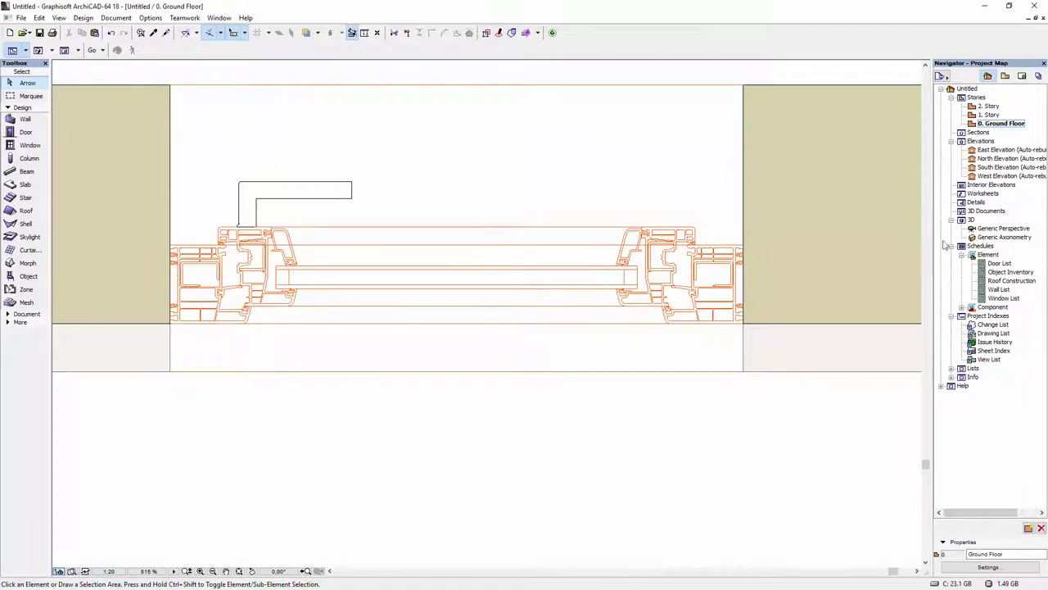
- In the Generic Perspective view, swing the Gealan window's sash open using its angle hotspot
double_click(991, 230)
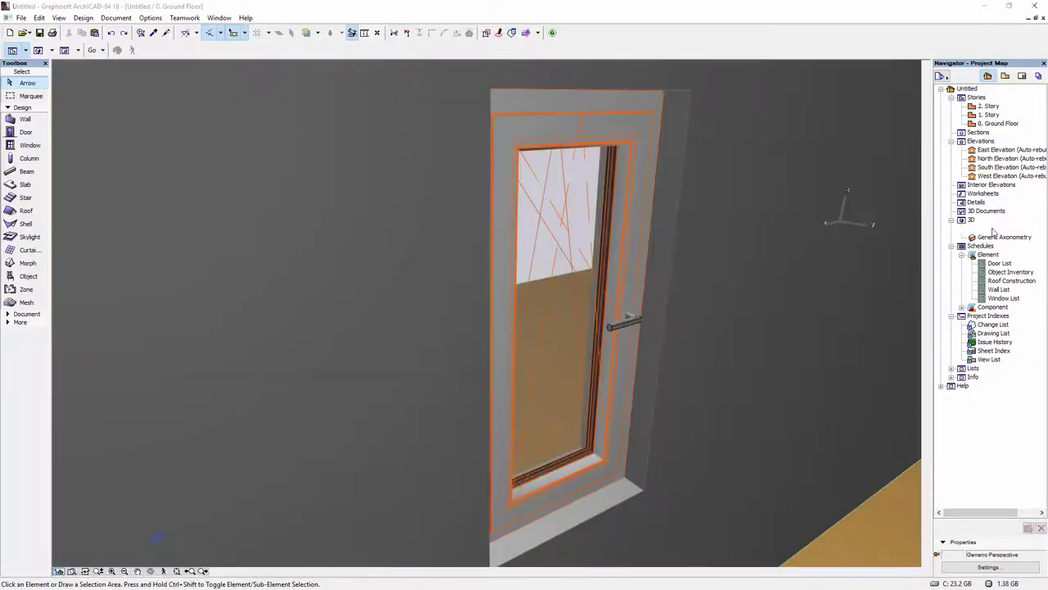
left_click(631, 295)
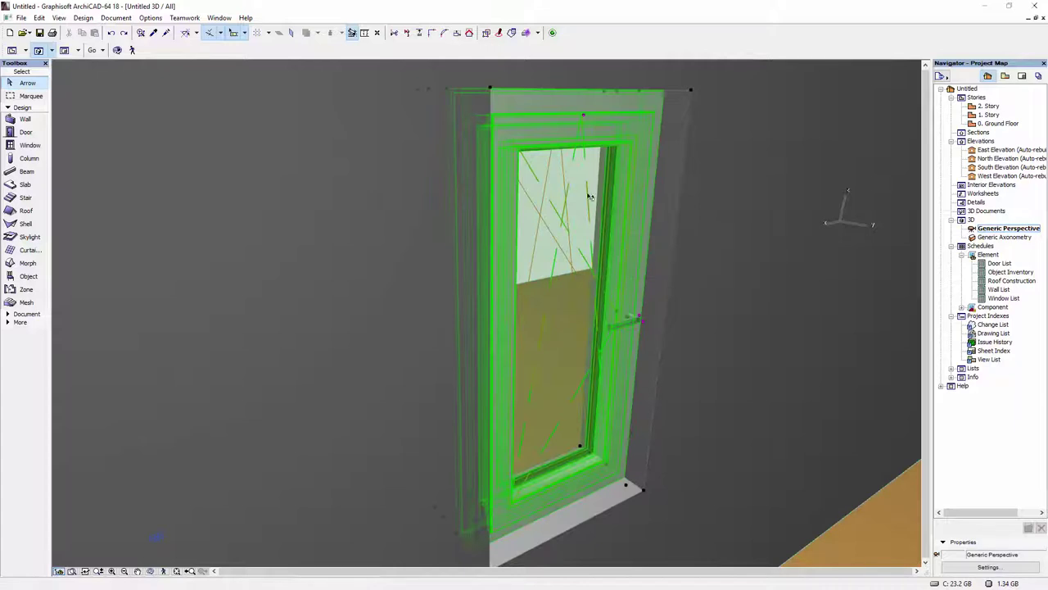
left_click(585, 116)
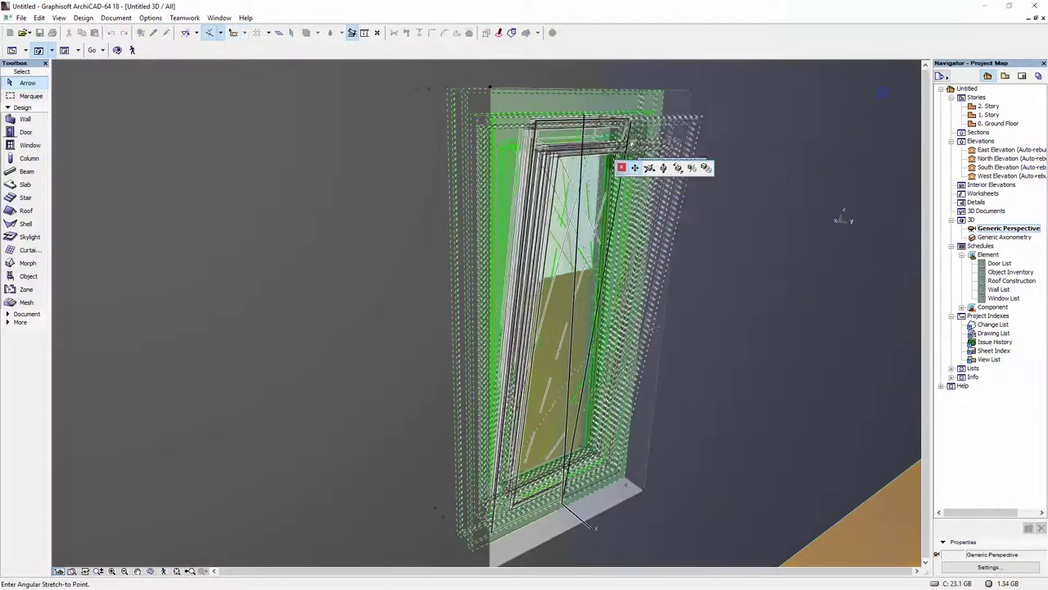
left_click(626, 137)
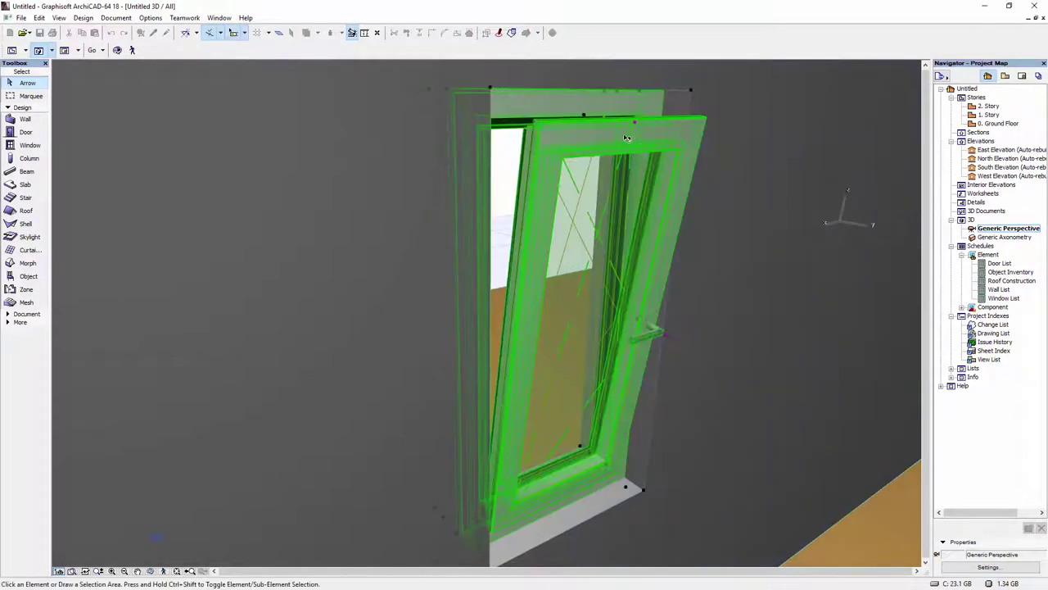
left_click(640, 317)
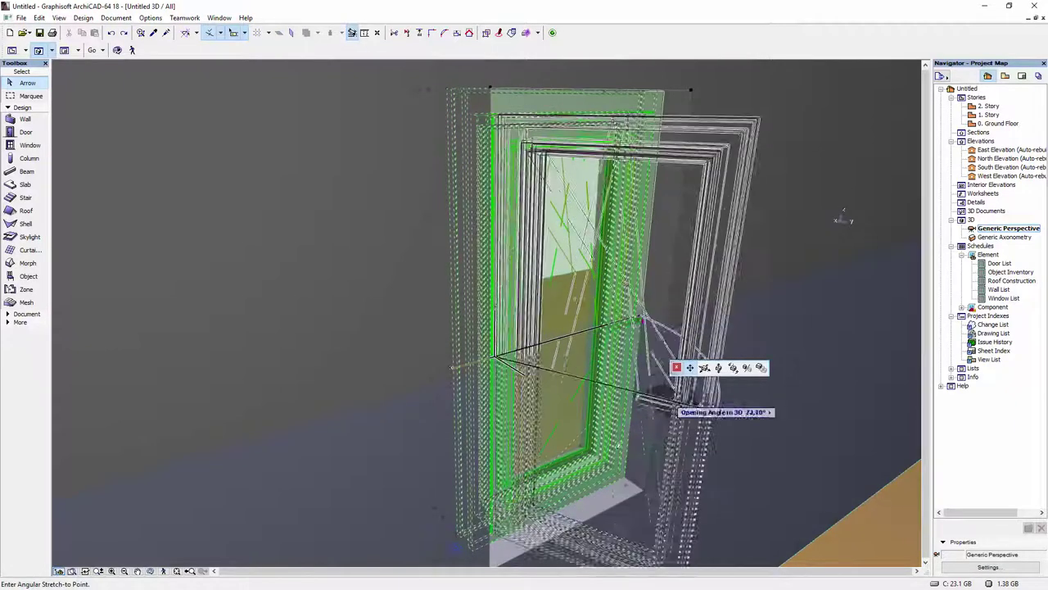
left_click(844, 220)
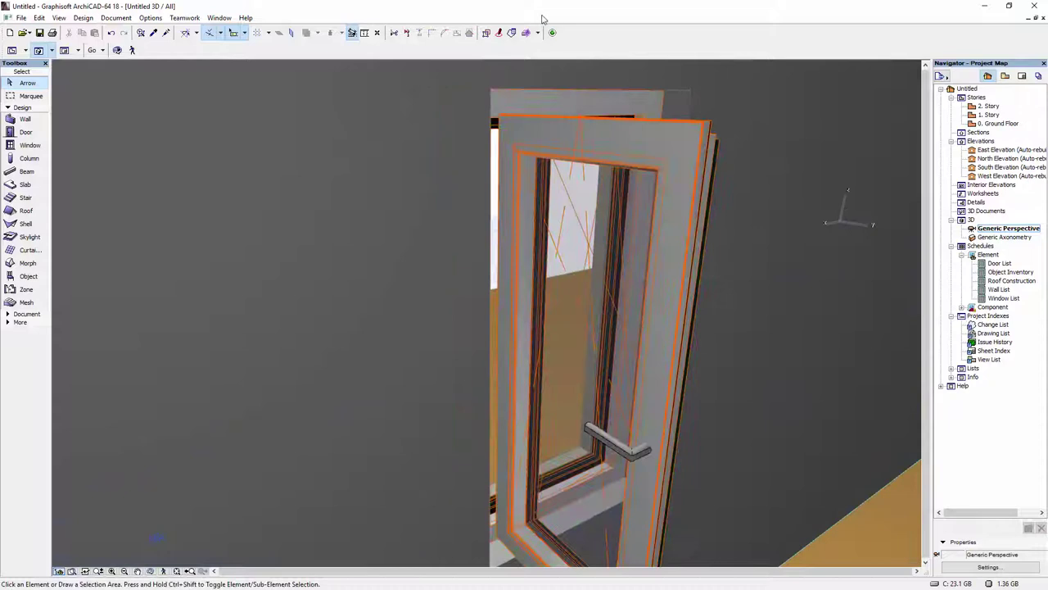